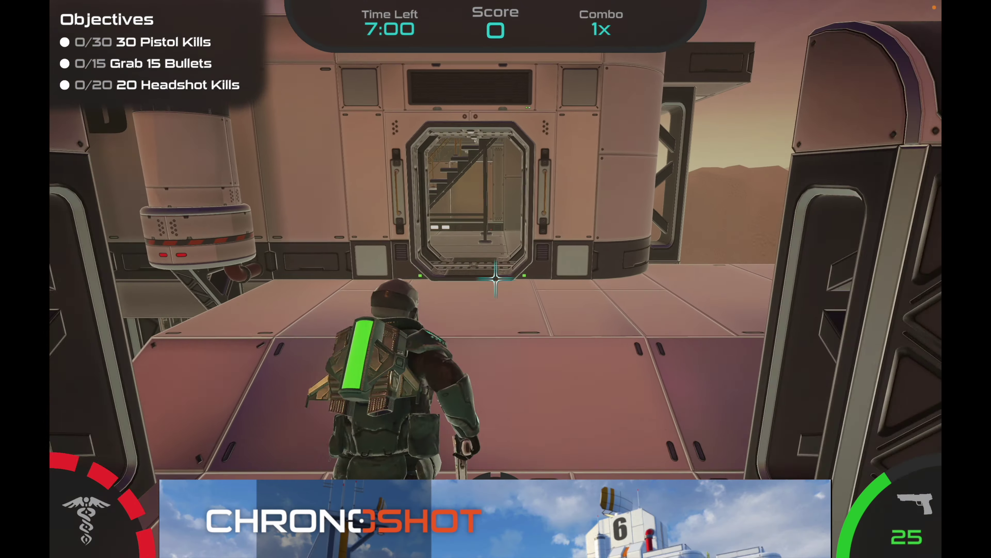
# Walk the Chronoshot soldier through the base doors, drop onto the sand and run toward the billboard.
pyautogui.press('w')
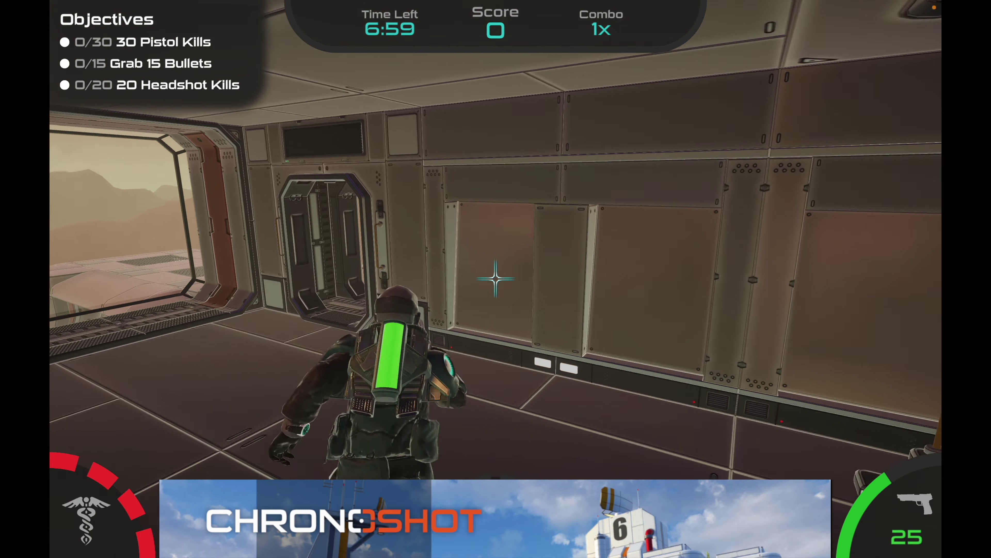
pyautogui.press('w')
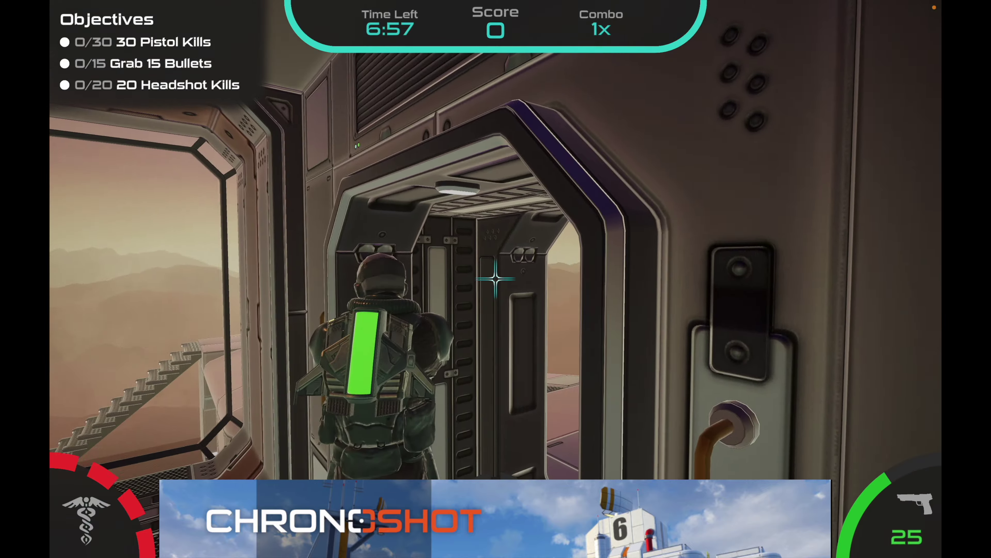
pyautogui.press('w')
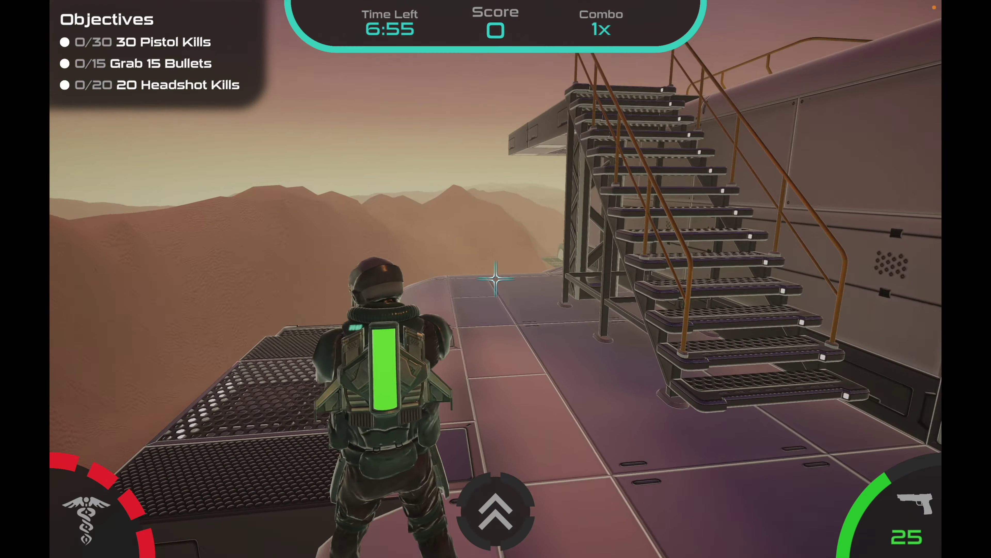
pyautogui.press('w')
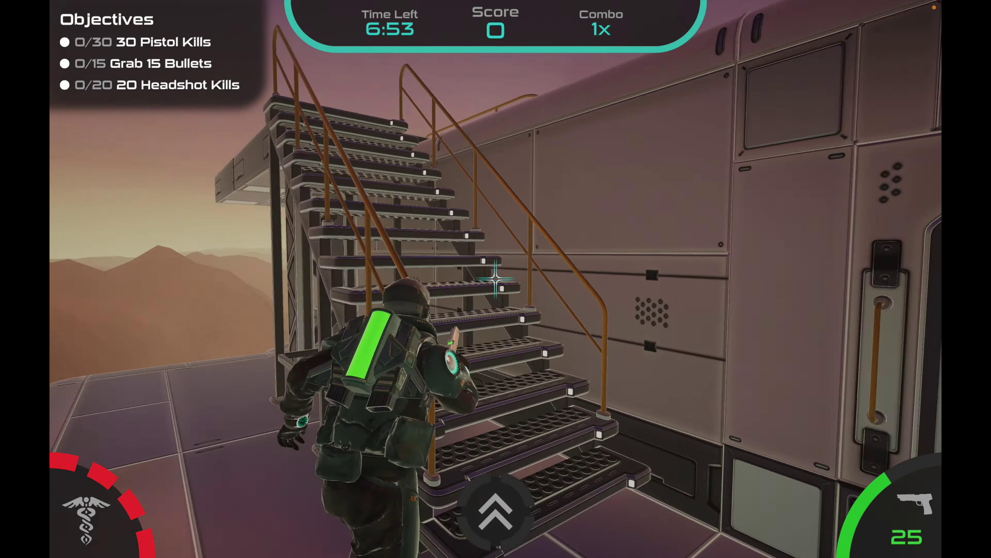
pyautogui.press('w')
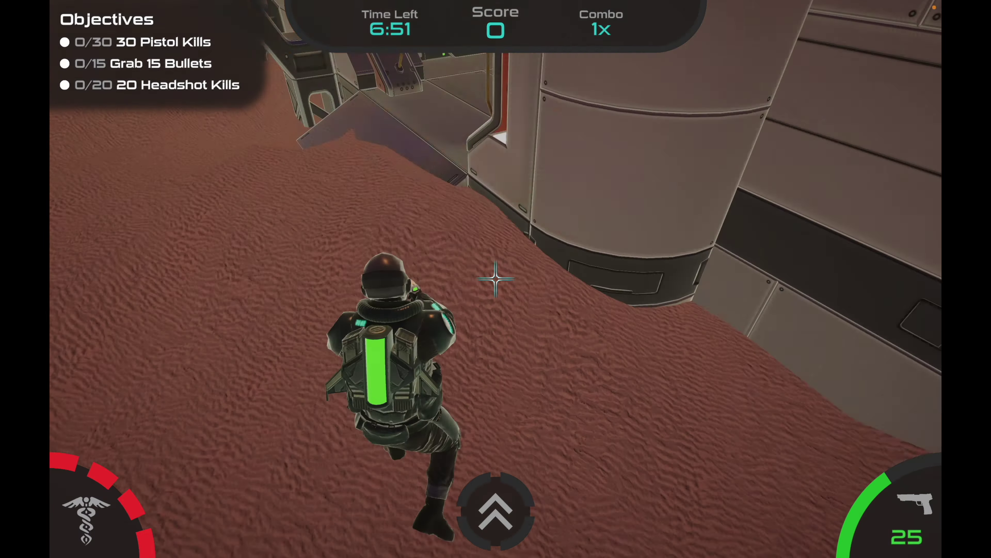
pyautogui.press('w')
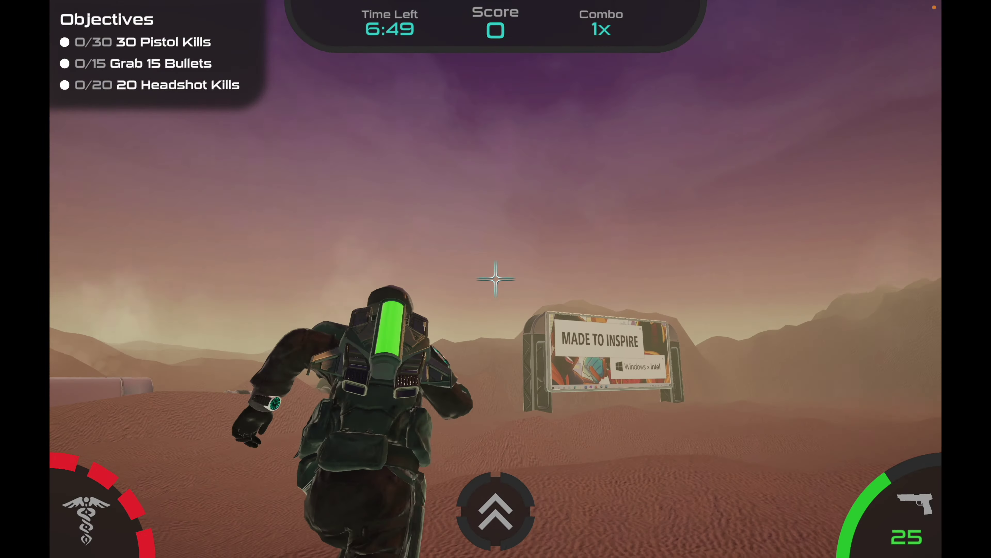
pyautogui.press('w')
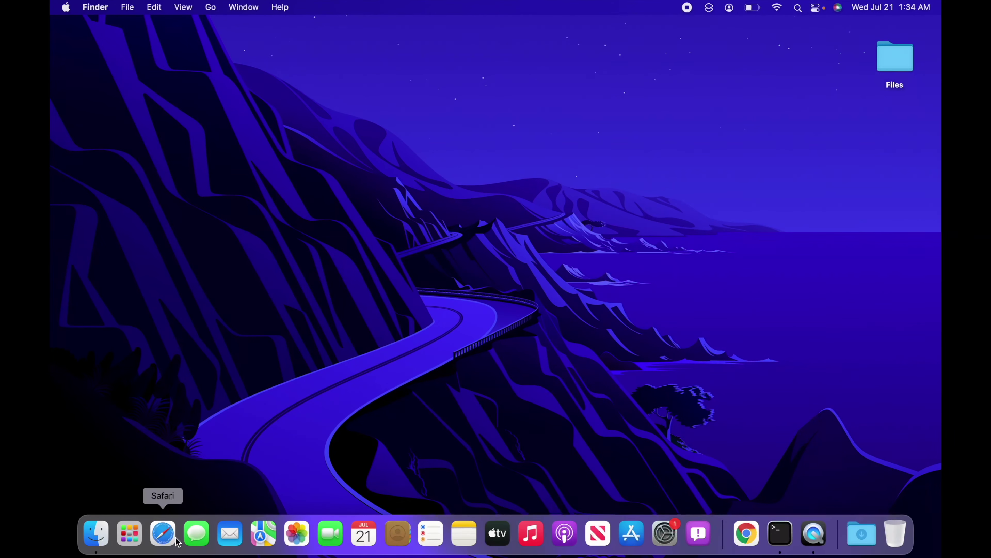
# Launch Safari and go to the Steam website by entering 'steam'.
pyautogui.click(164, 541)
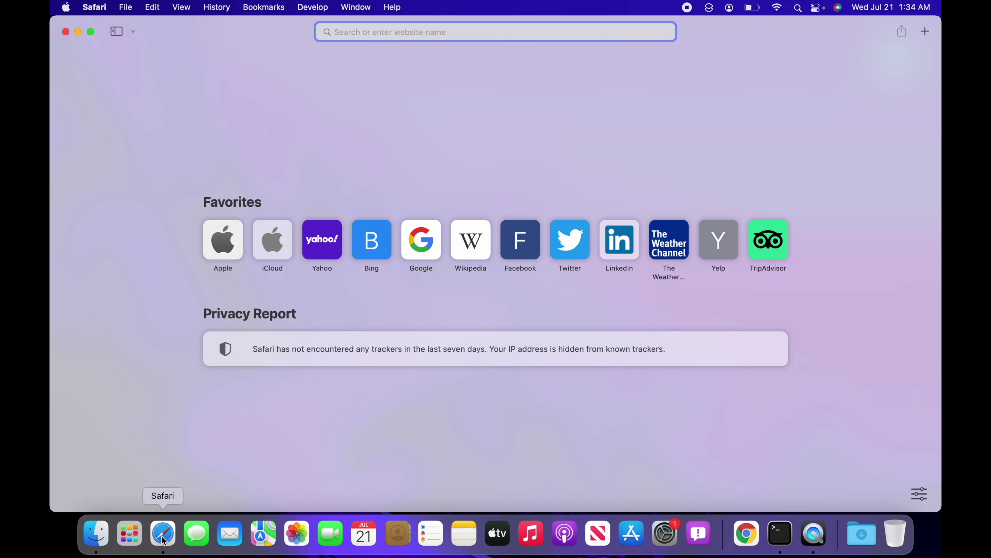
pyautogui.write('steam')
pyautogui.press('Return')
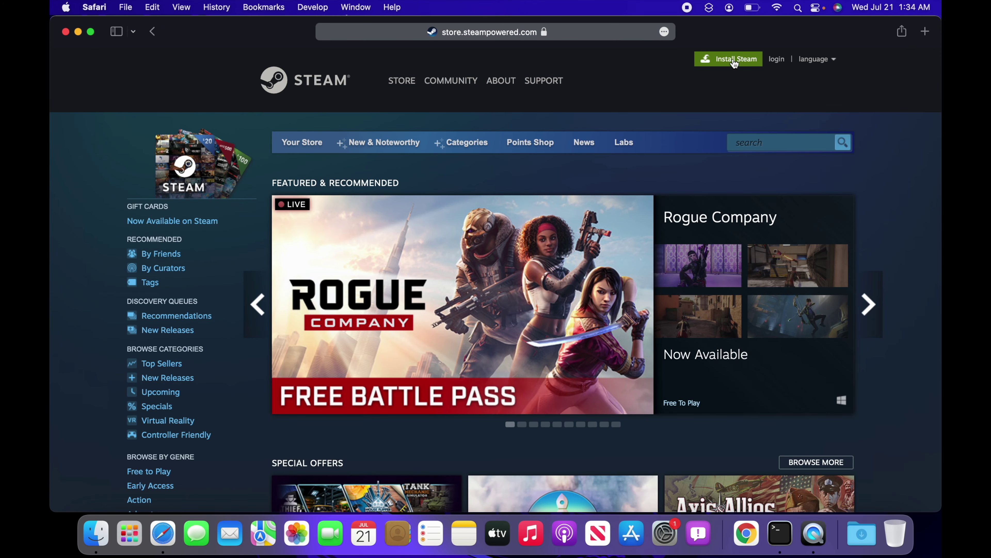
# Download the steam.dmg Mac installer from the Install Steam page and show Downloads.
pyautogui.click(732, 58)
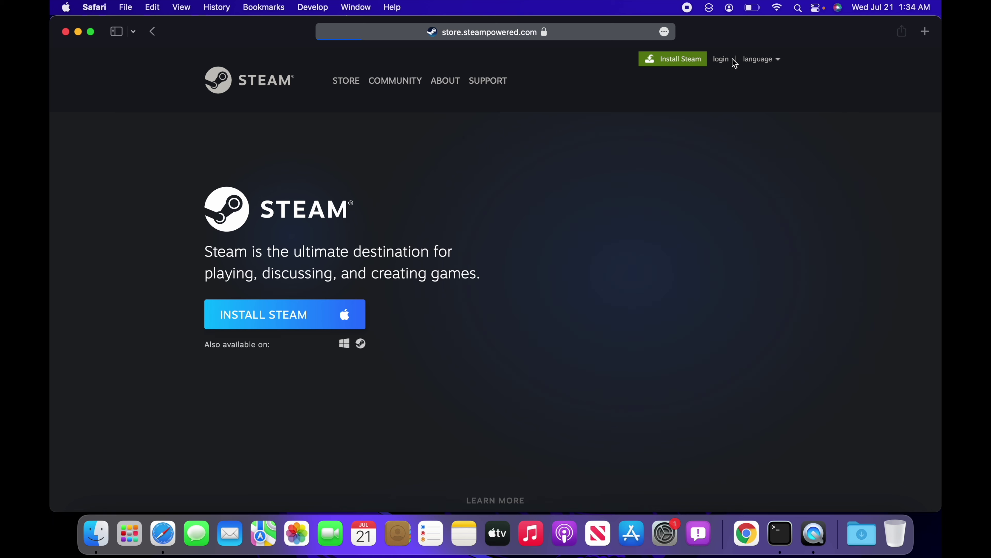
pyautogui.click(300, 324)
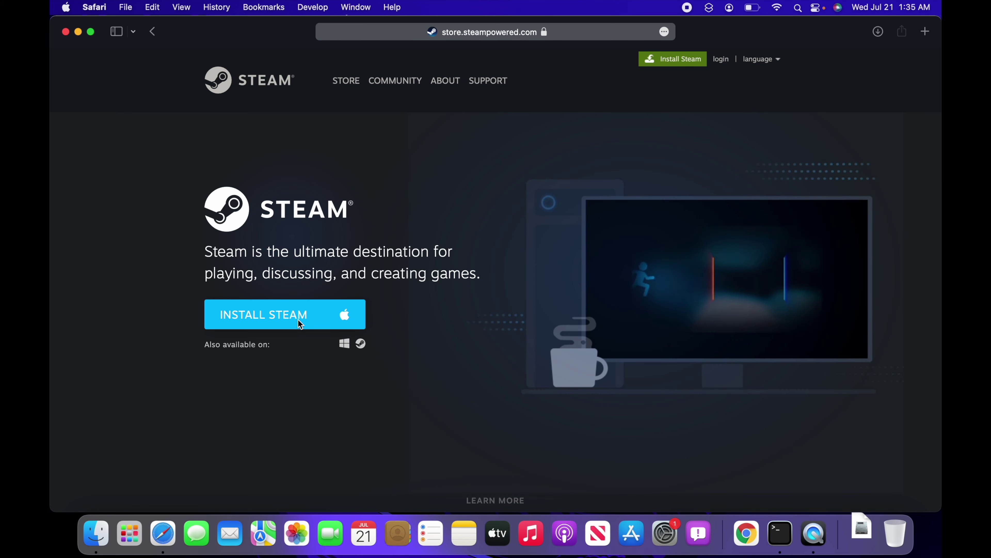
pyautogui.click(862, 533)
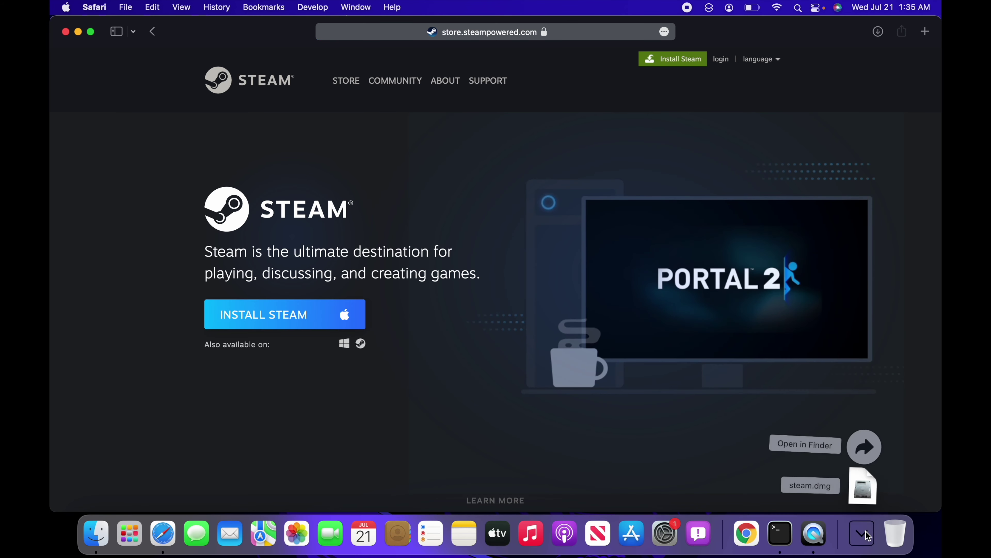
# Open steam.dmg, copy Steam.app into Applications, and launch it from there.
pyautogui.click(861, 488)
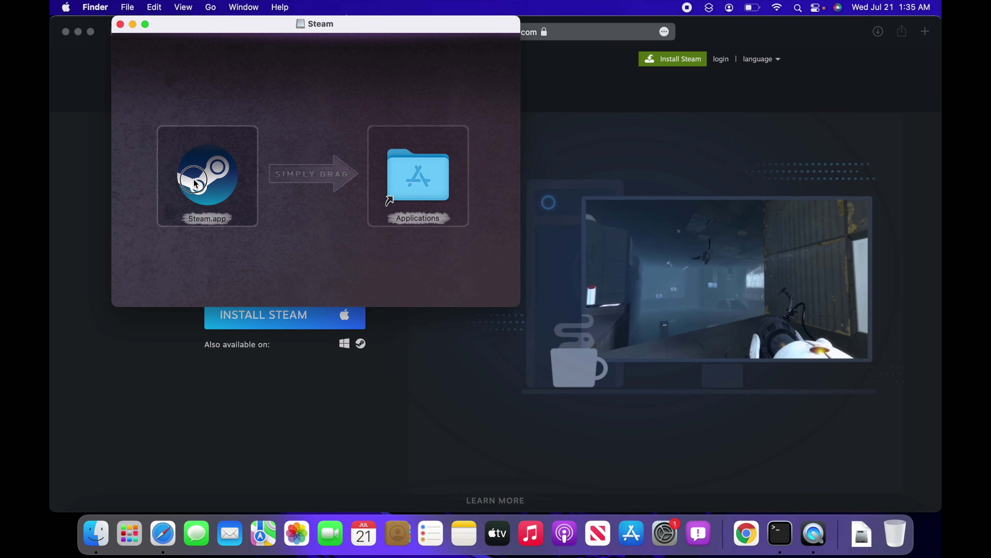
pyautogui.moveTo(195, 145); pyautogui.dragTo(426, 181)
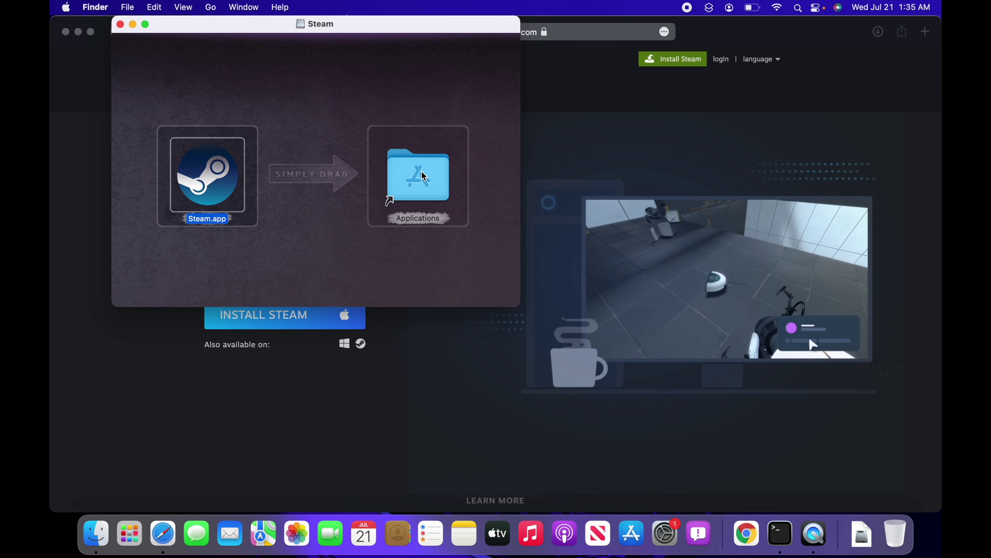
pyautogui.doubleClick(432, 180)
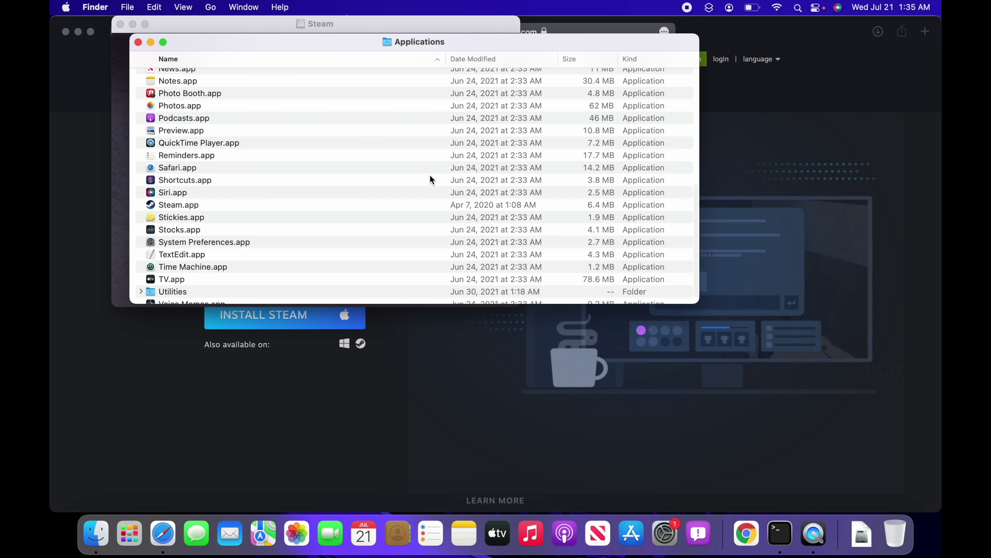
pyautogui.doubleClick(168, 207)
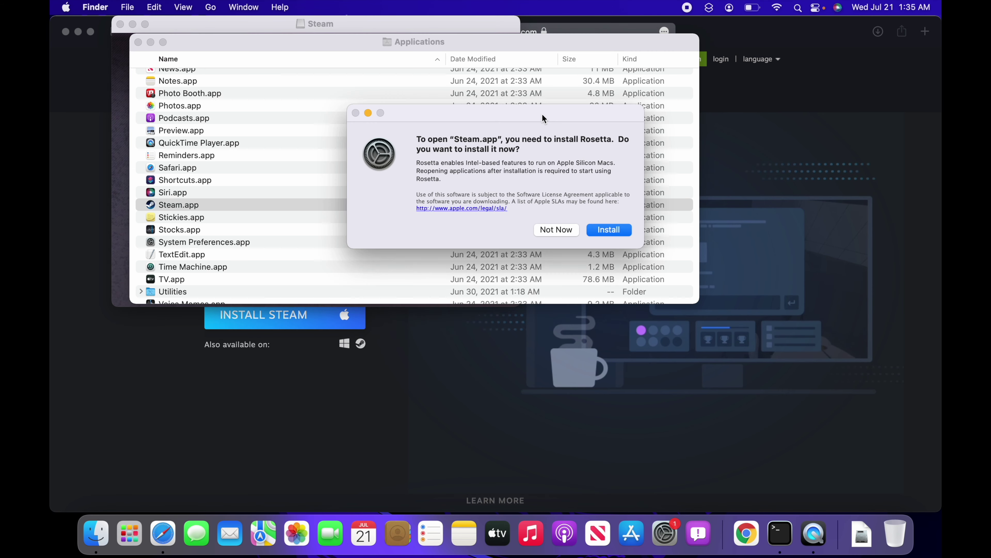
# Install Rosetta using the account password, then launch Steam.app again.
pyautogui.click(614, 232)
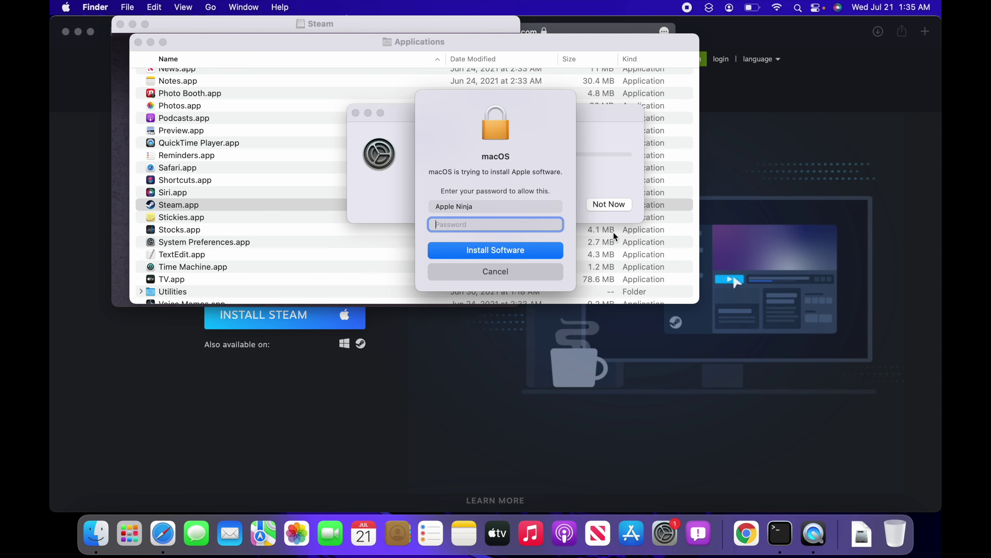
pyautogui.write('••••')
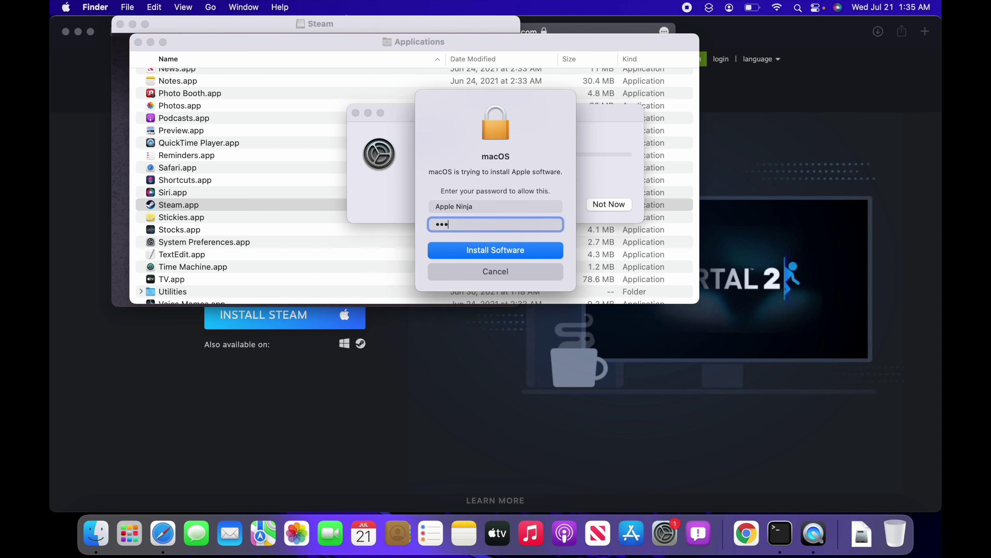
pyautogui.press('Return')
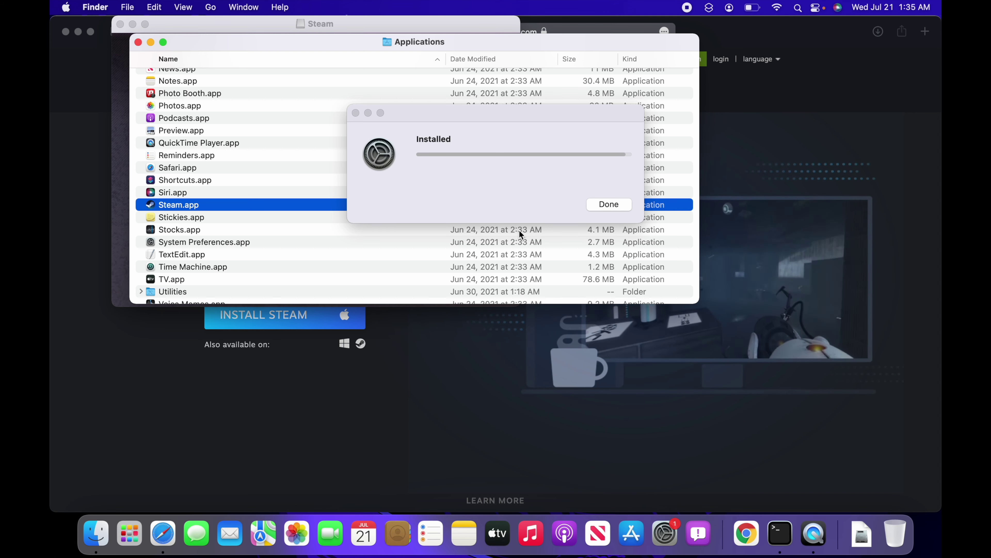
pyautogui.click(609, 204)
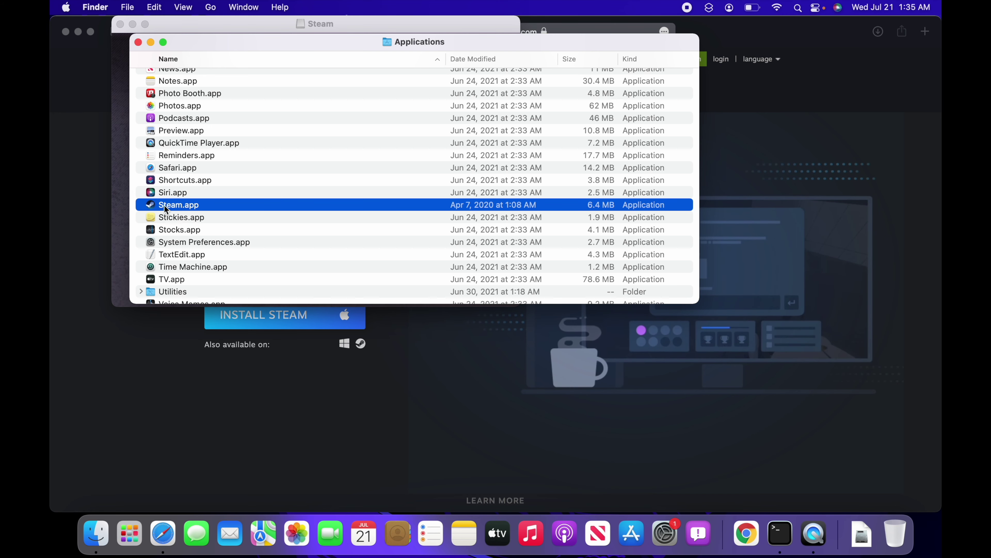
pyautogui.doubleClick(163, 205)
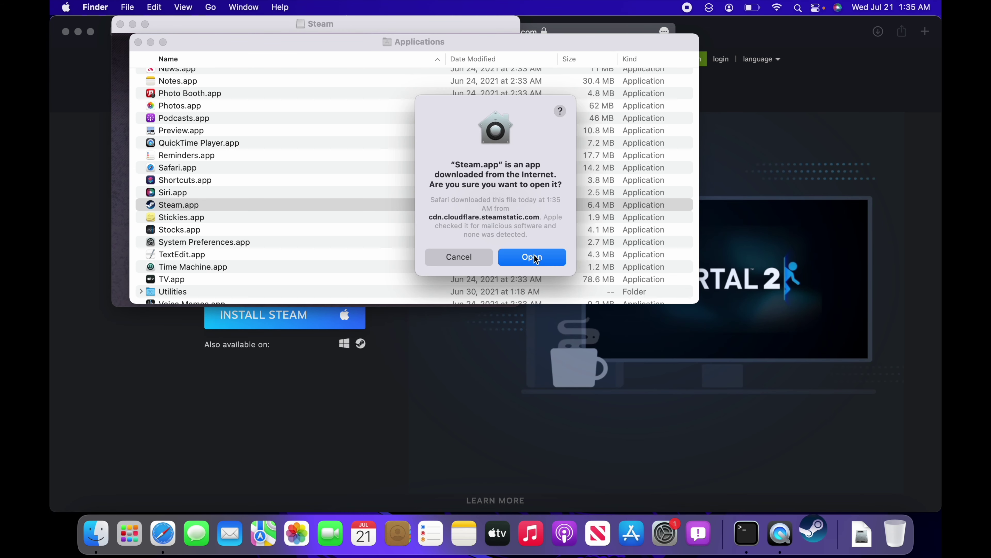
# Allow Steam to open, close the Applications and Steam disk image windows, then return to Steam.
pyautogui.click(532, 257)
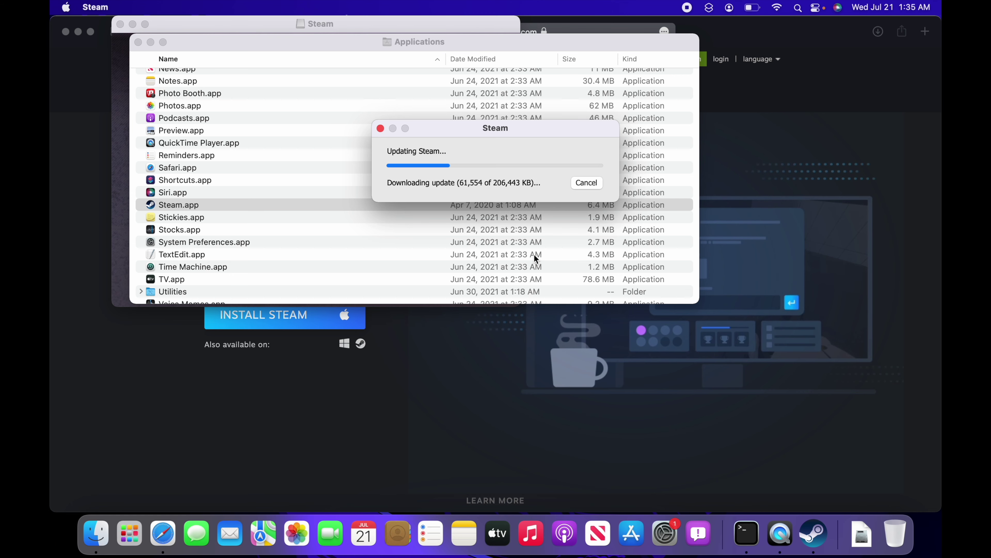
pyautogui.click(138, 42)
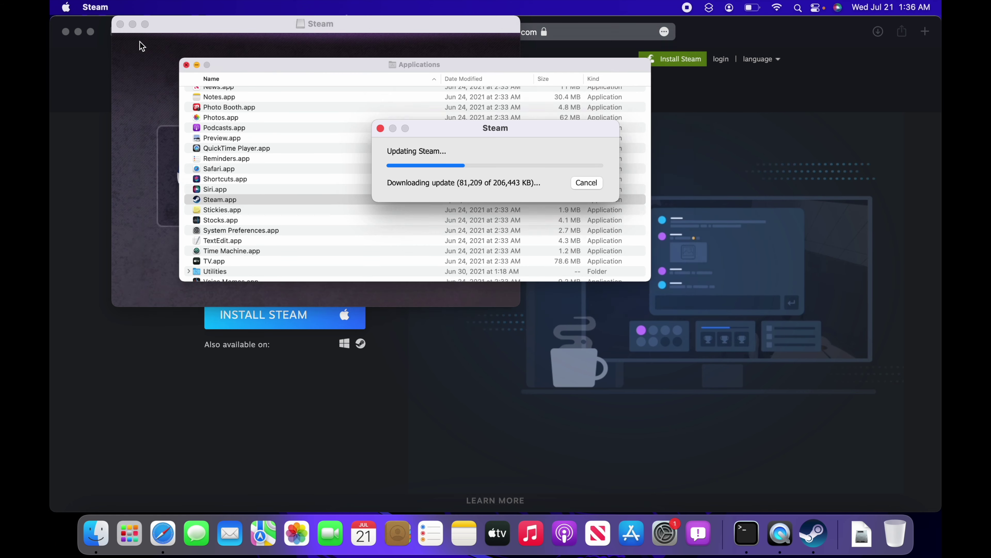
pyautogui.click(121, 25)
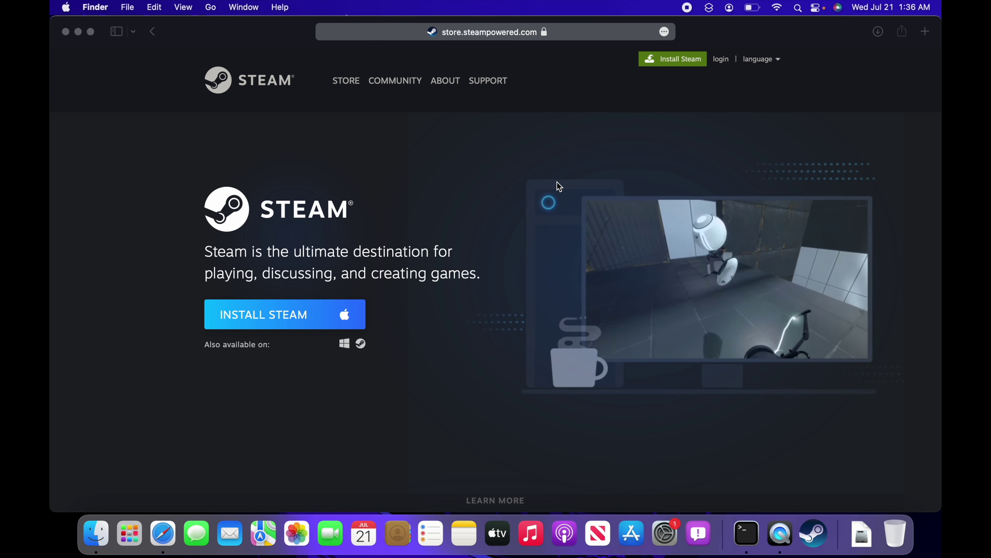
pyautogui.click(816, 533)
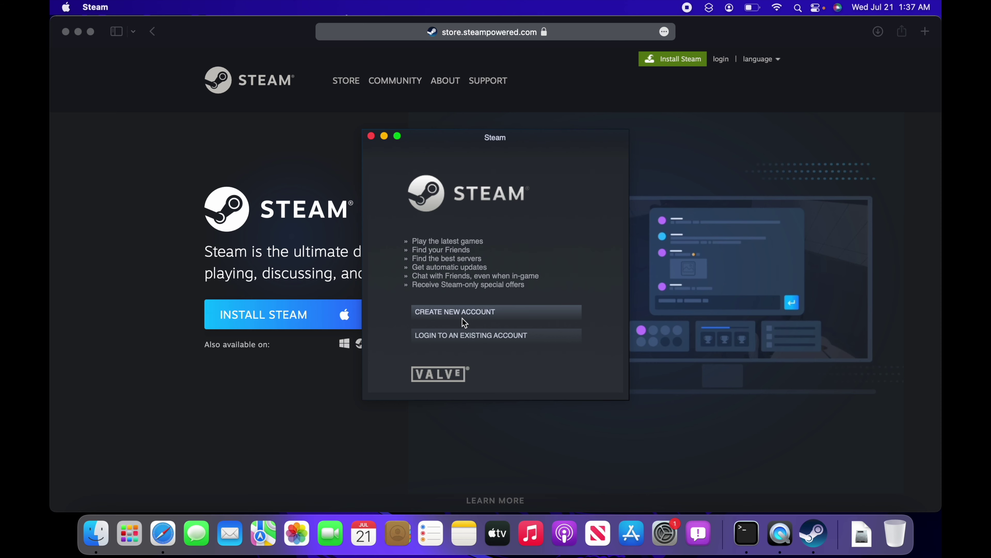
# Choose to log into an existing account from Steam's welcome window.
pyautogui.click(461, 337)
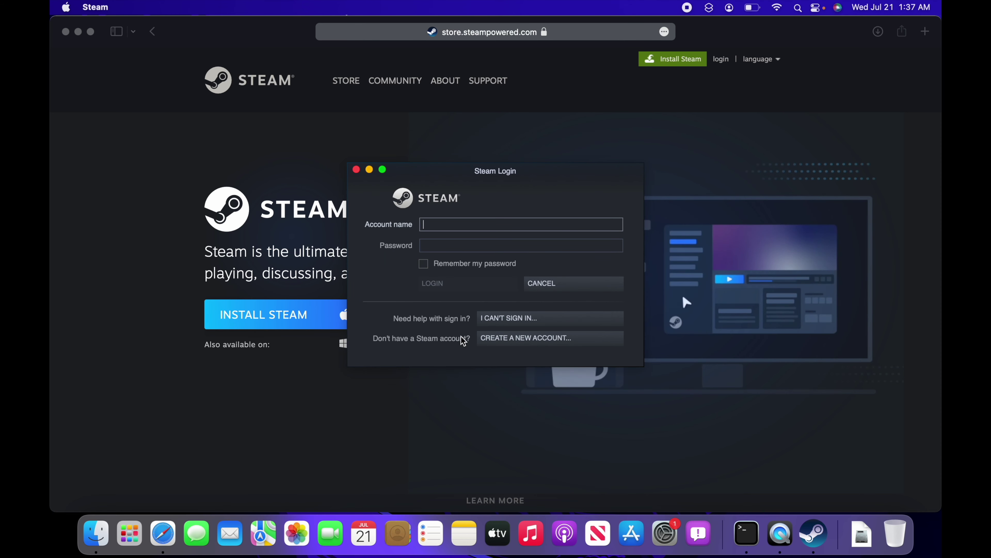
# Enter the account password, tick Remember my password, and log in.
pyautogui.press('Tab')
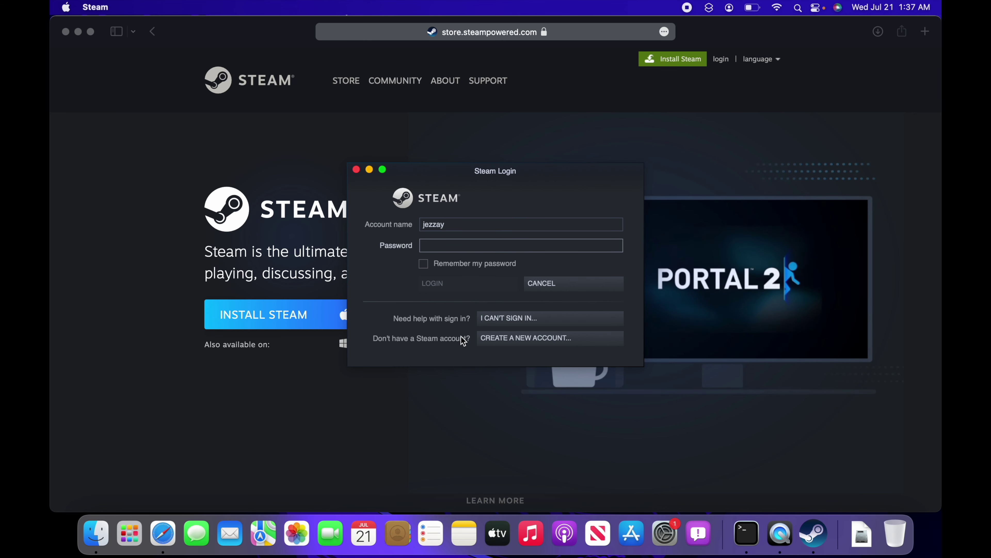
pyautogui.write('•••••••')
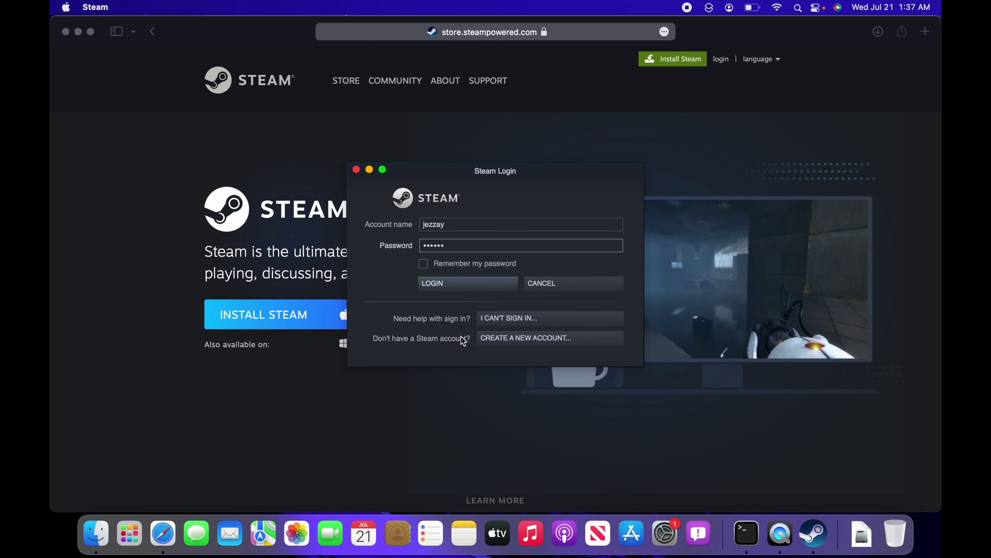
pyautogui.write('•')
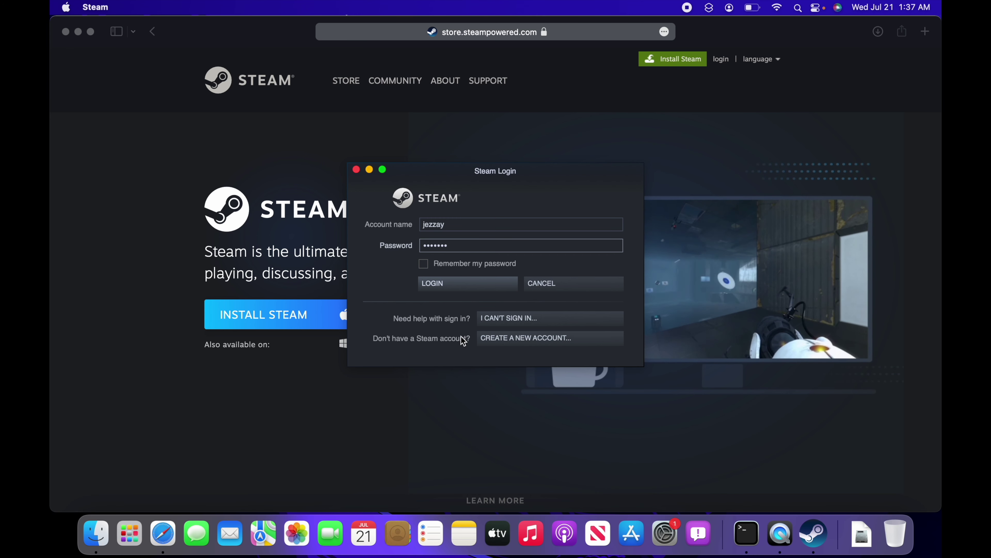
pyautogui.write('••')
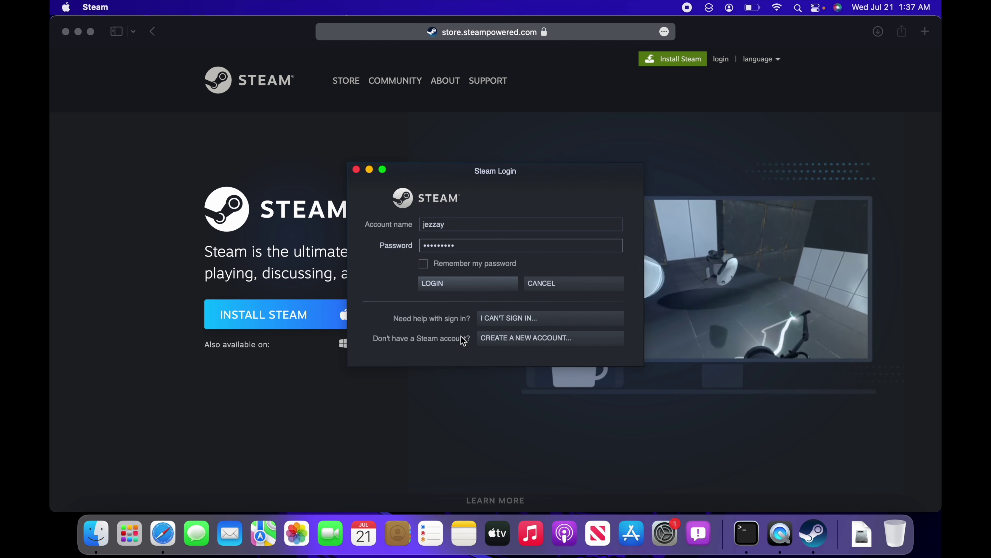
pyautogui.write('•••••')
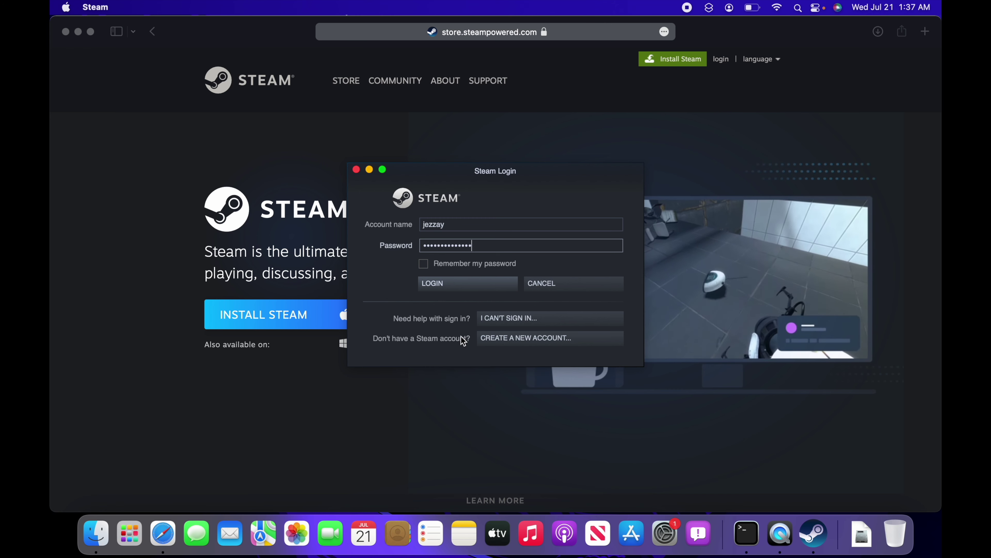
pyautogui.click(446, 265)
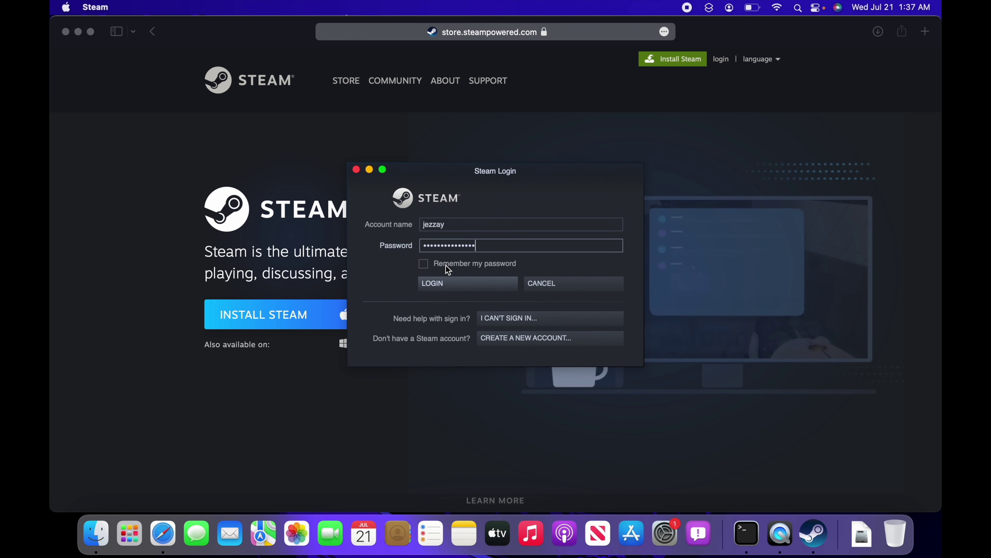
pyautogui.click(446, 285)
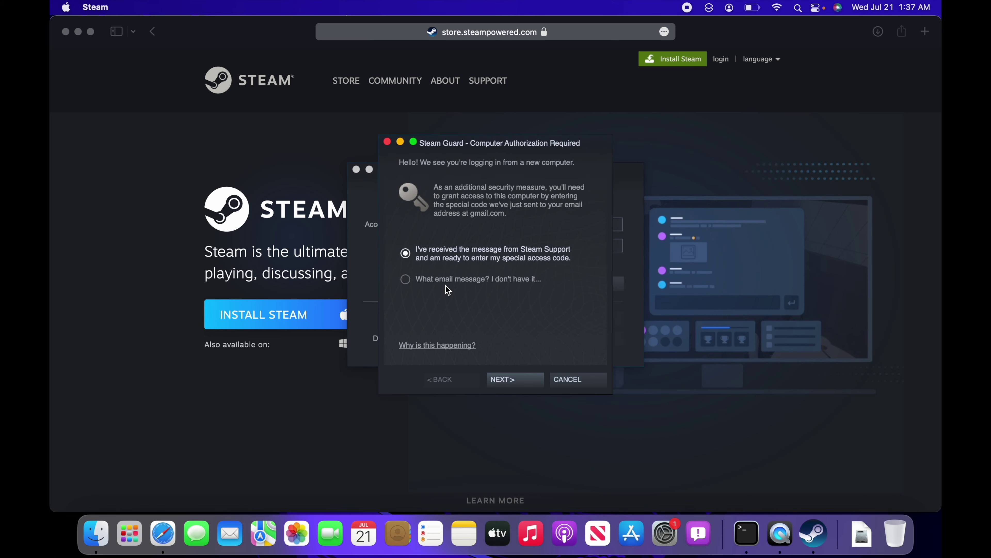
# Enter the emailed Steam Guard access code and complete authorizing this Mac.
pyautogui.click(513, 380)
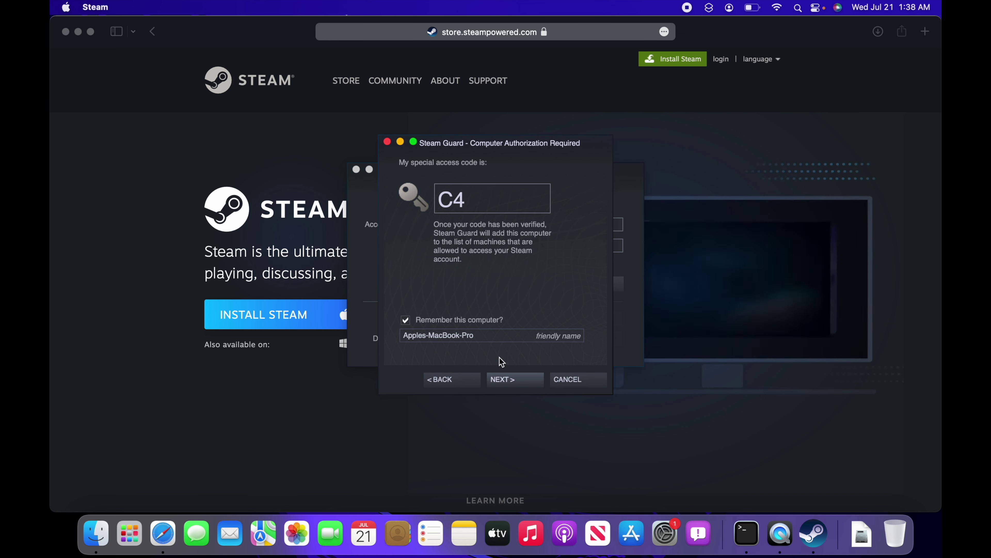
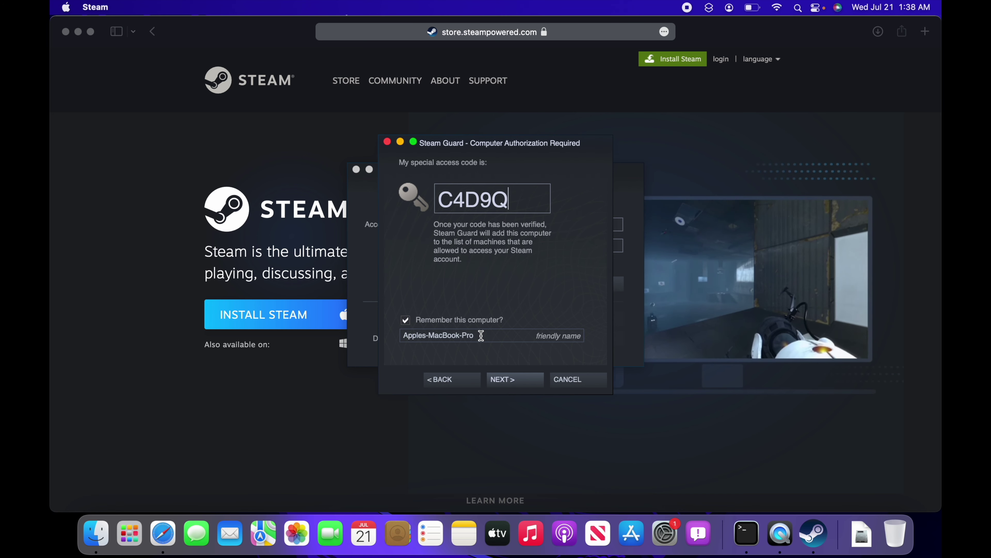
pyautogui.click(511, 379)
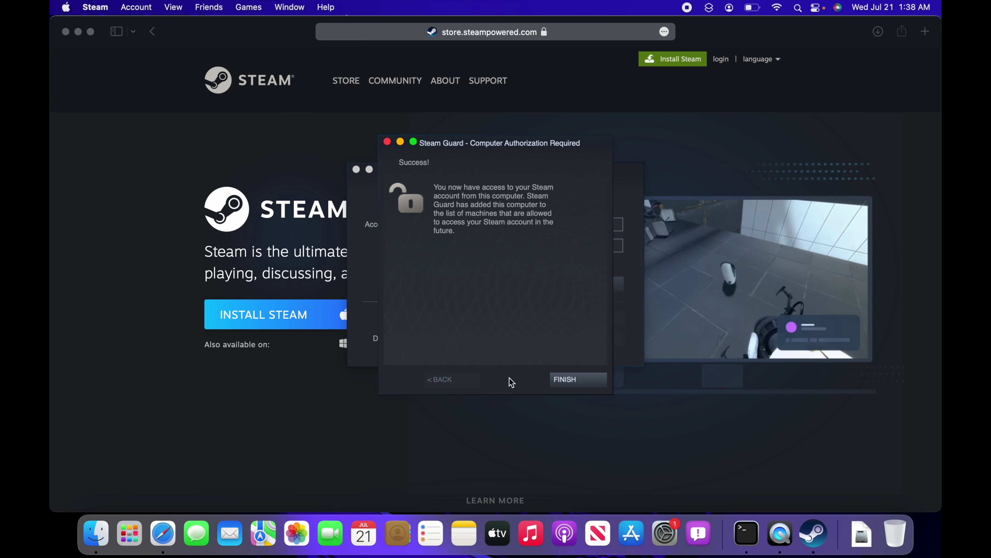
pyautogui.click(574, 380)
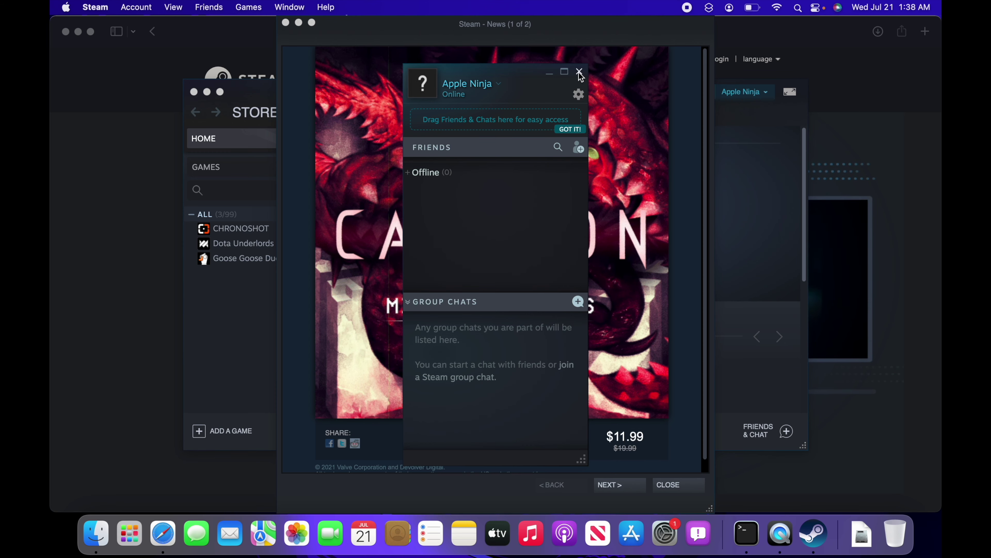
# Close the Friends list and the Carrion news pop-up.
pyautogui.click(580, 72)
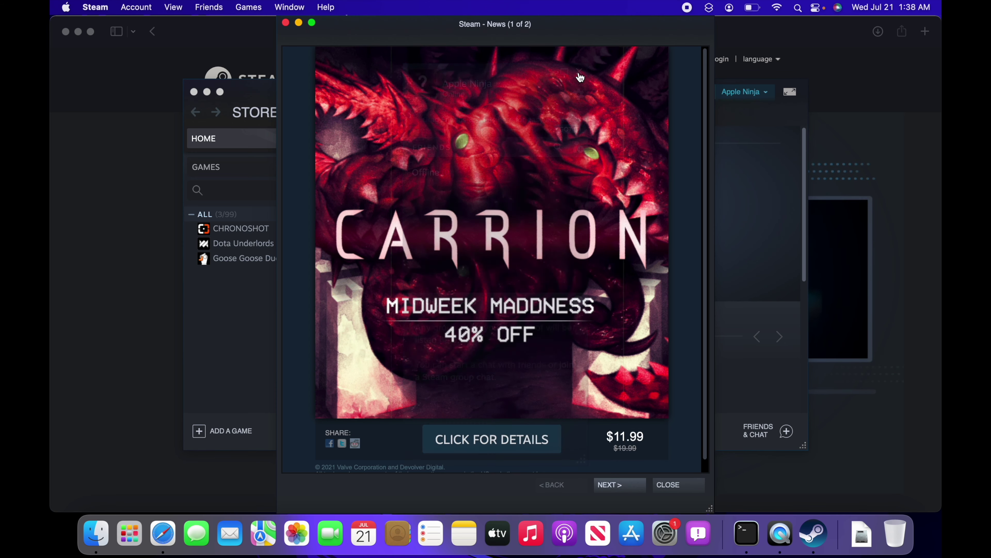
pyautogui.moveTo(352, 30); pyautogui.dragTo(399, 29)
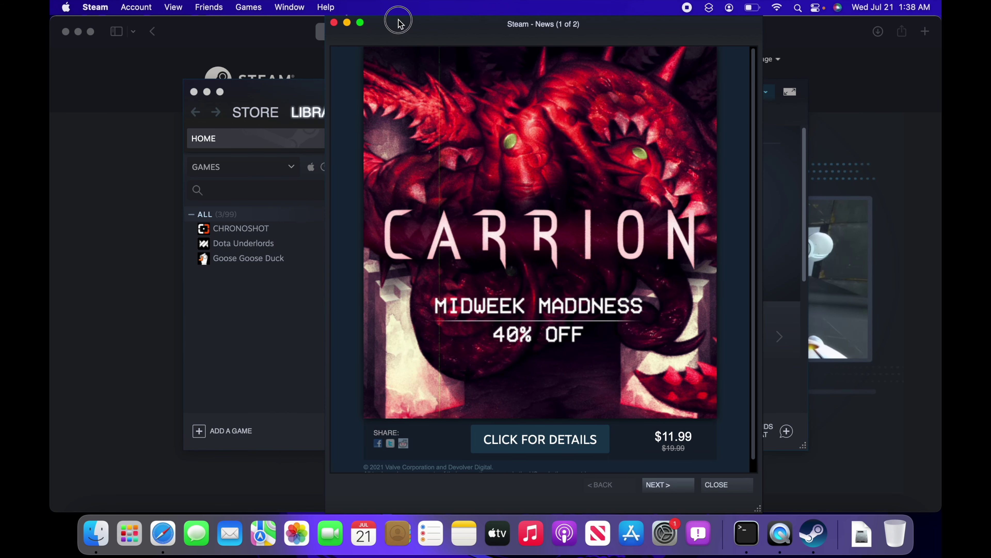
pyautogui.click(334, 23)
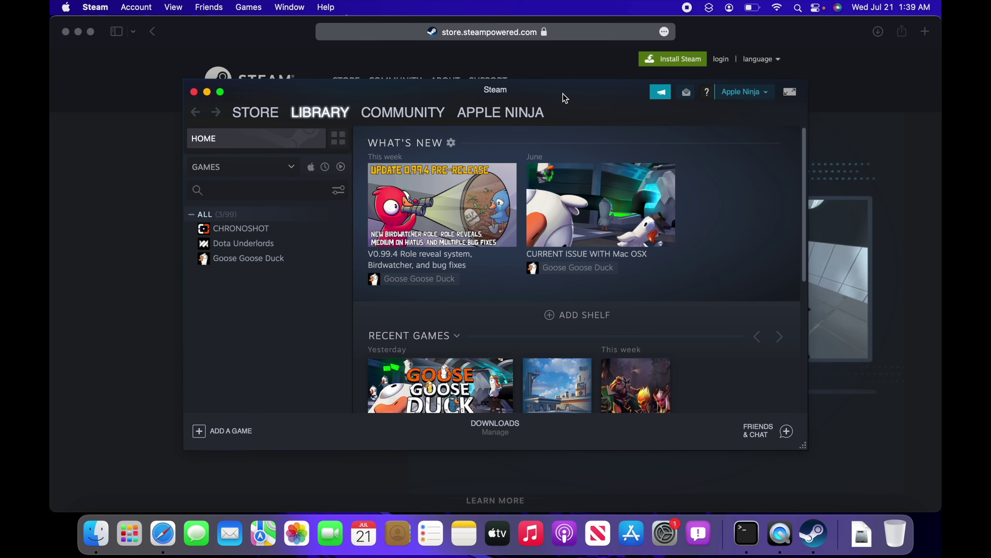
# Enlarge the Steam library window and move it to the upper left.
pyautogui.moveTo(565, 97); pyautogui.dragTo(561, 67)
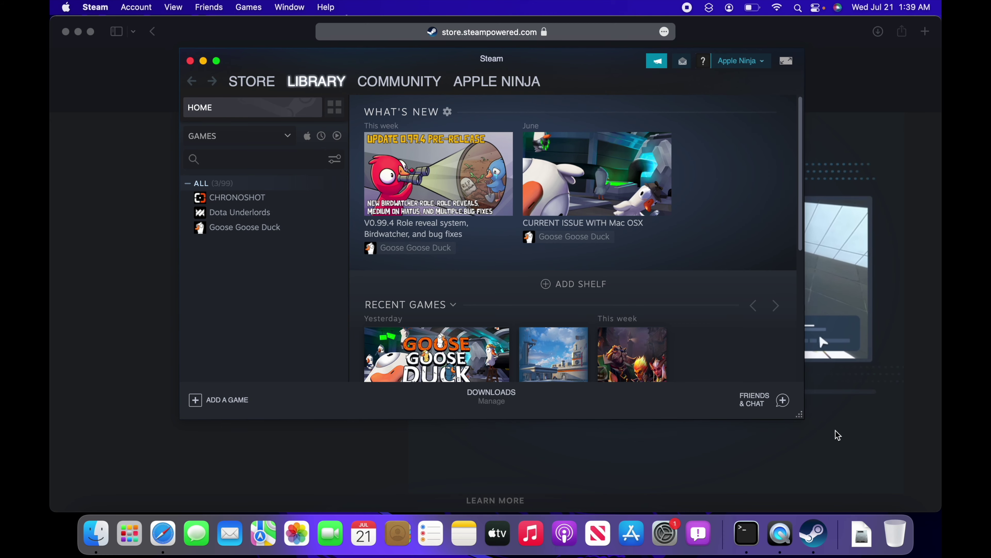
pyautogui.moveTo(801, 416); pyautogui.dragTo(891, 510)
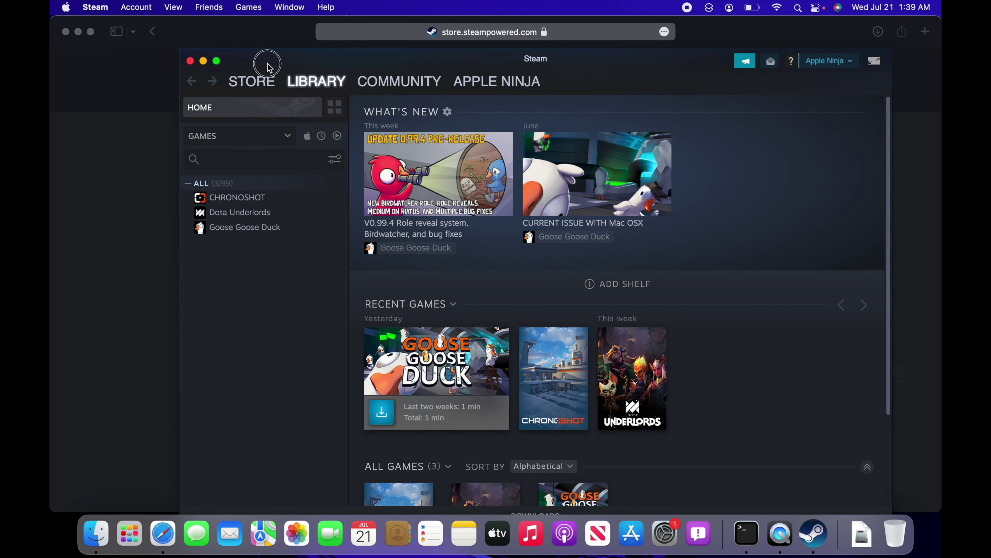
pyautogui.moveTo(268, 67); pyautogui.dragTo(138, 25)
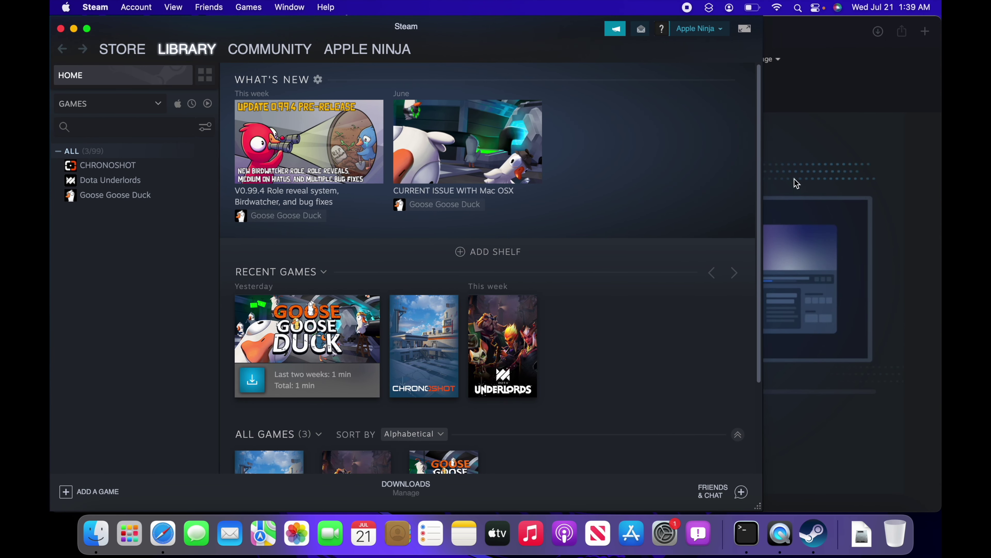
pyautogui.click(746, 31)
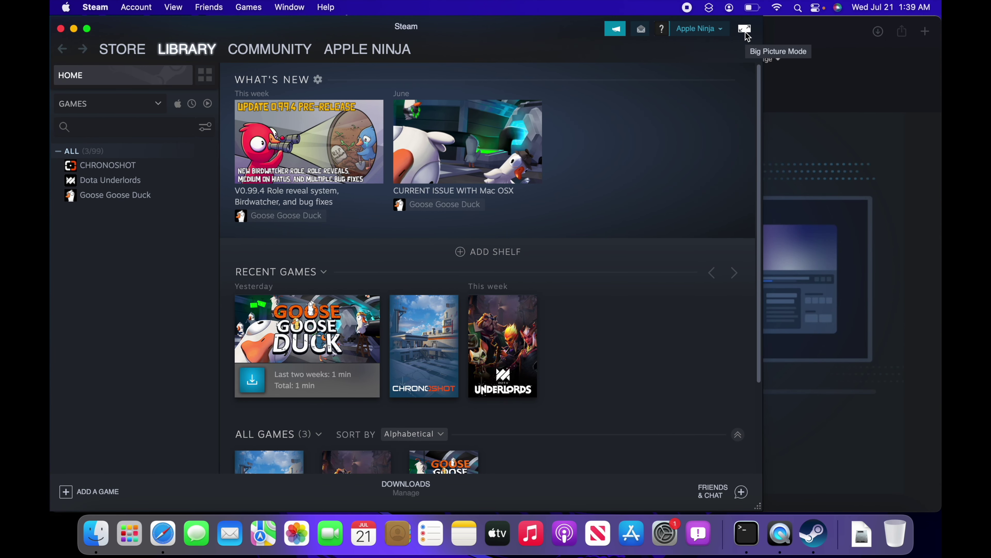
# In Big Picture mode, open the Library and launch CHRONOSHOT from its game page.
pyautogui.click(746, 31)
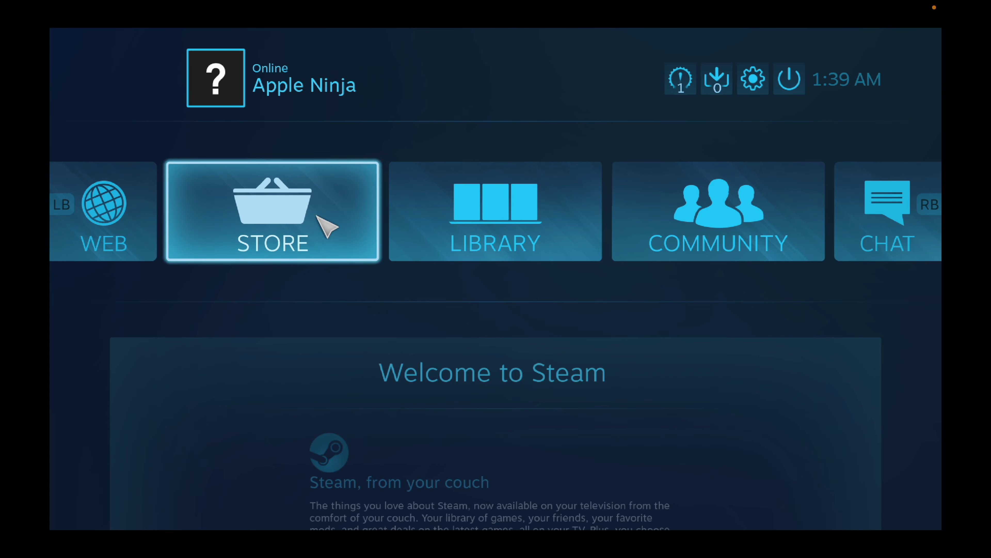
pyautogui.click(513, 217)
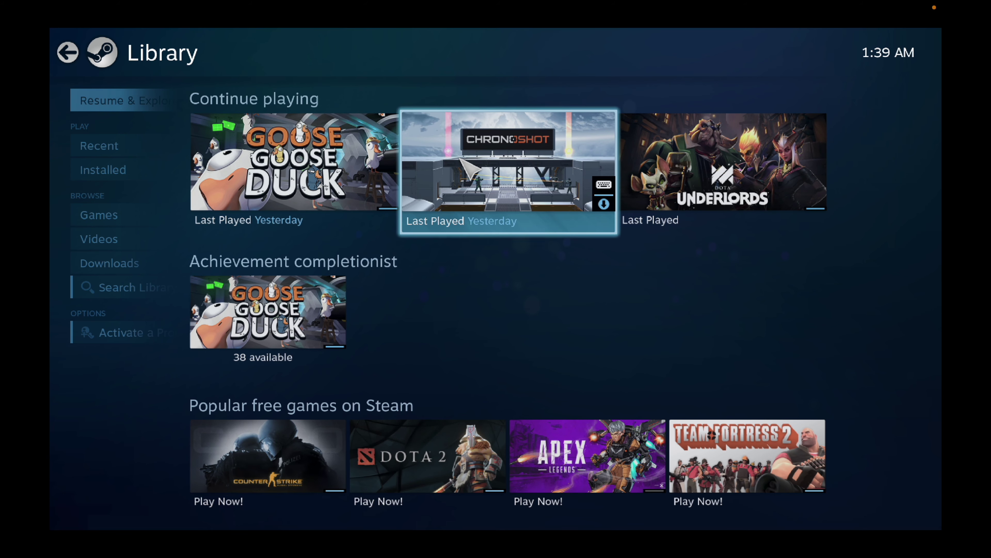
pyautogui.click(492, 186)
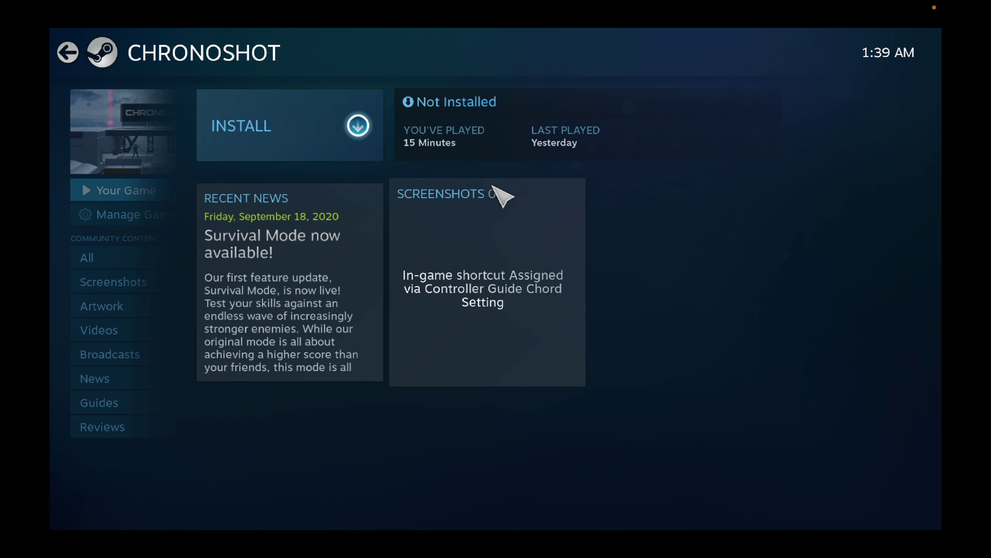
pyautogui.click(359, 127)
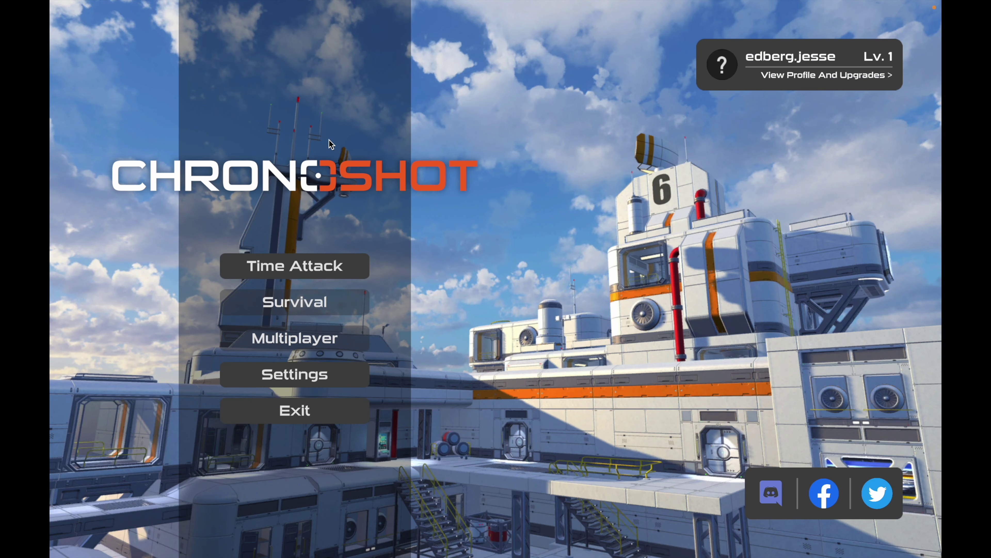
# Start the Desert Construction level from the Time Attack level list.
pyautogui.click(315, 262)
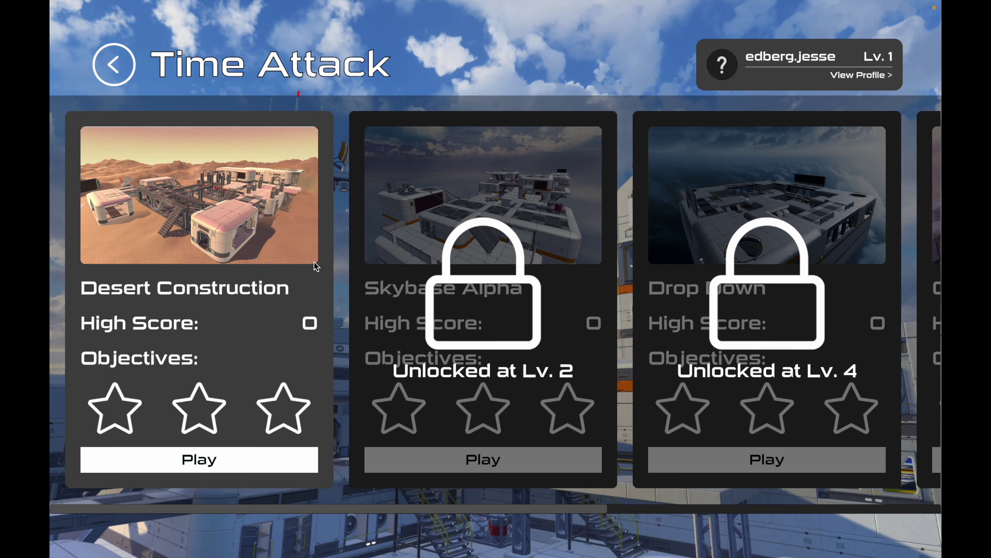
pyautogui.click(207, 459)
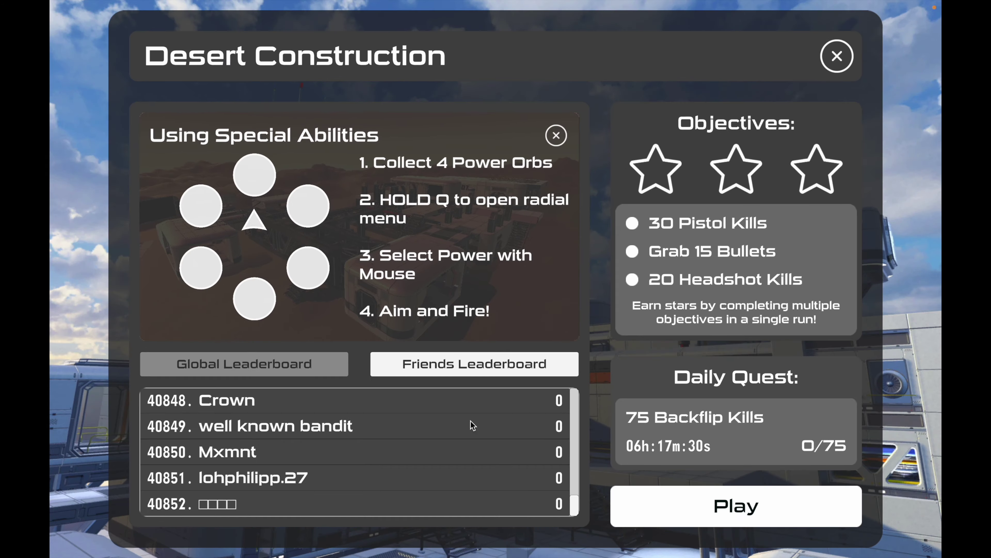
pyautogui.click(728, 501)
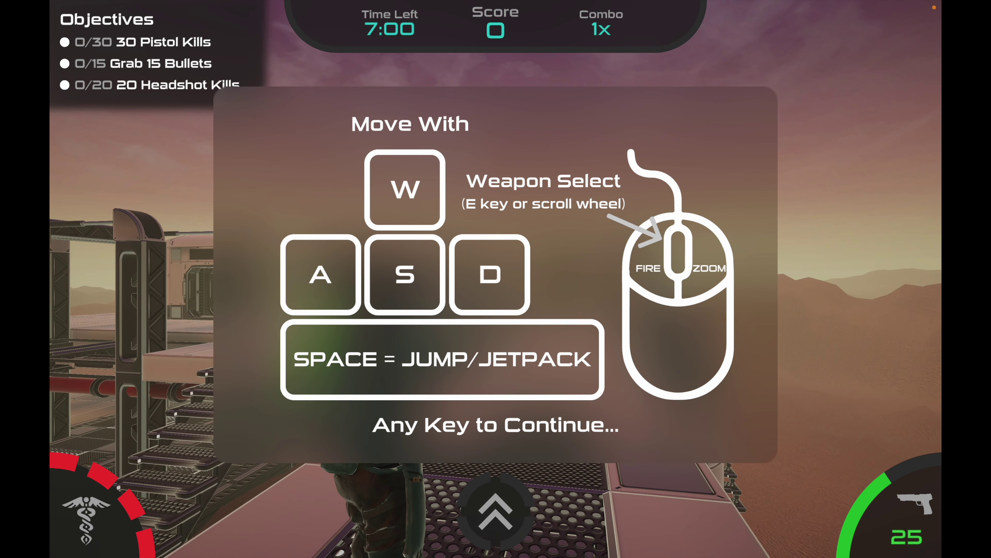
# Skip the controls tutorial and run along the bridge down onto the desert.
pyautogui.press('space')
pyautogui.press('space')
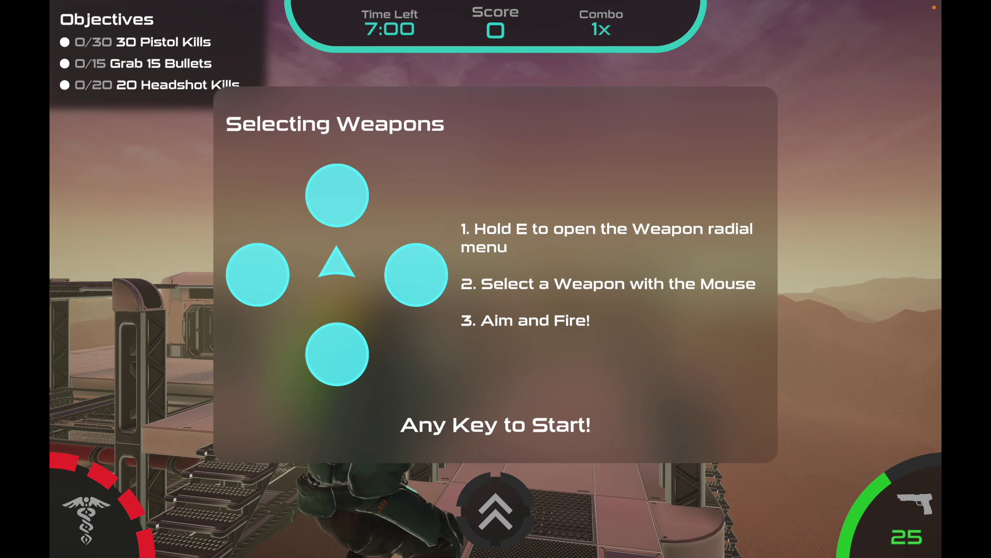
pyautogui.press('space')
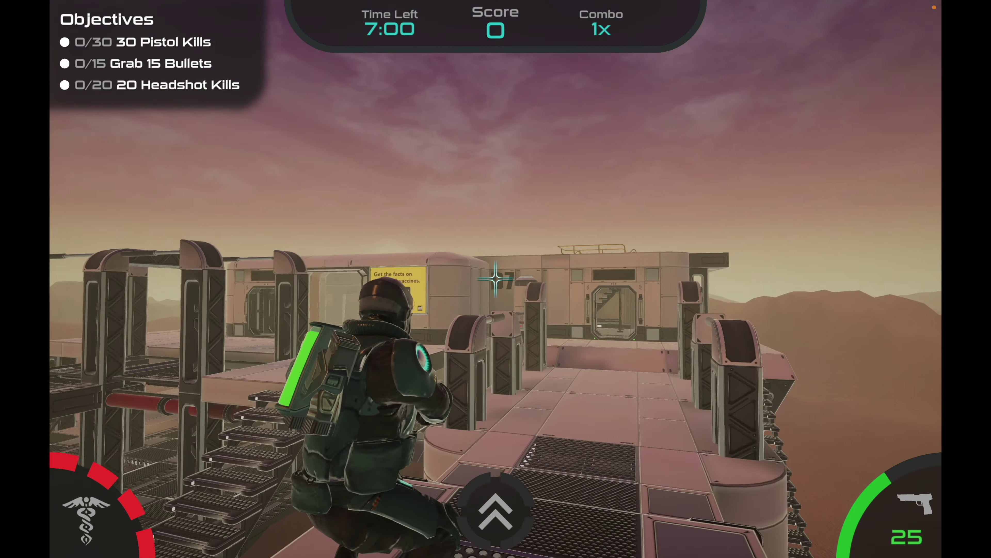
pyautogui.press('w')
pyautogui.press('w')
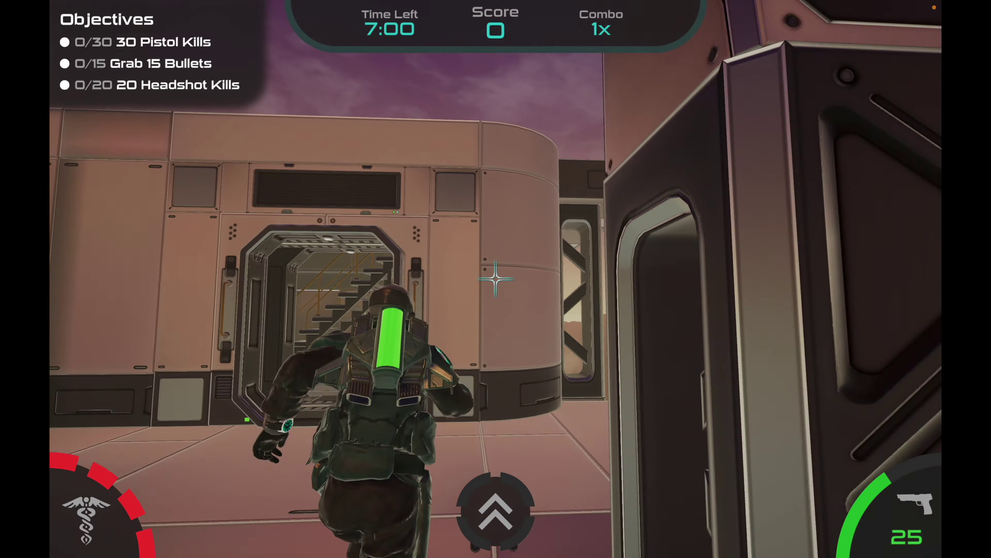
pyautogui.press('w')
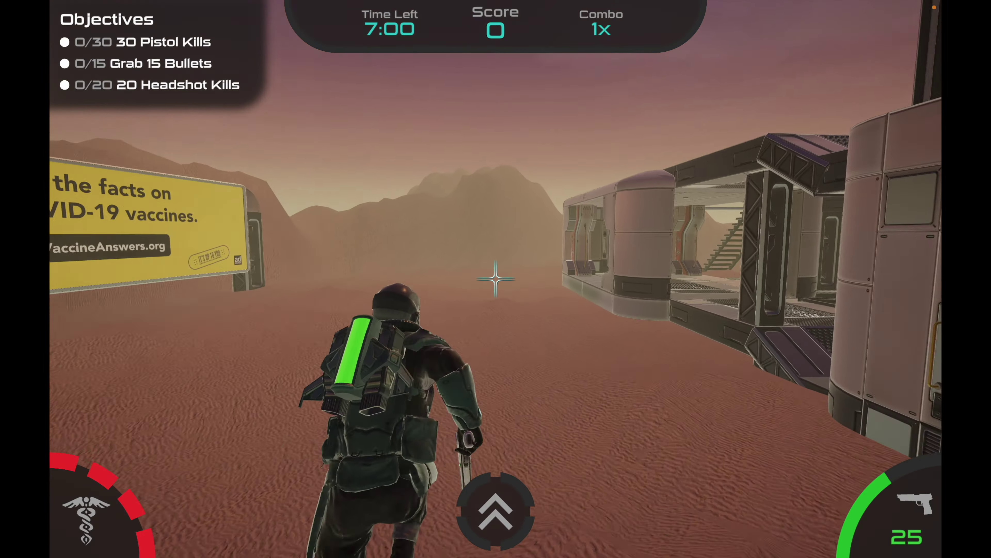
pyautogui.press('w')
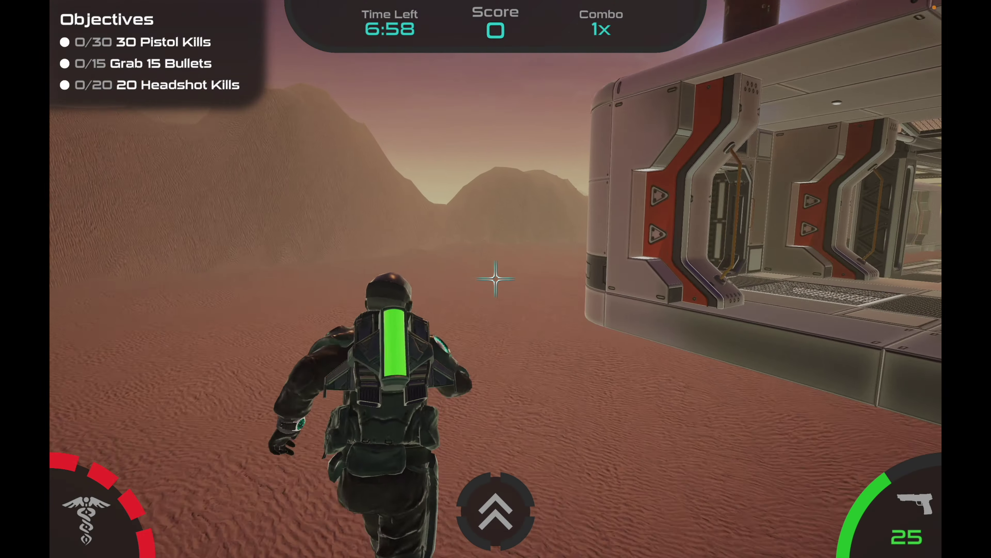
# Fire a pistol shot, then climb the stairs and move across the platform.
pyautogui.press('w')
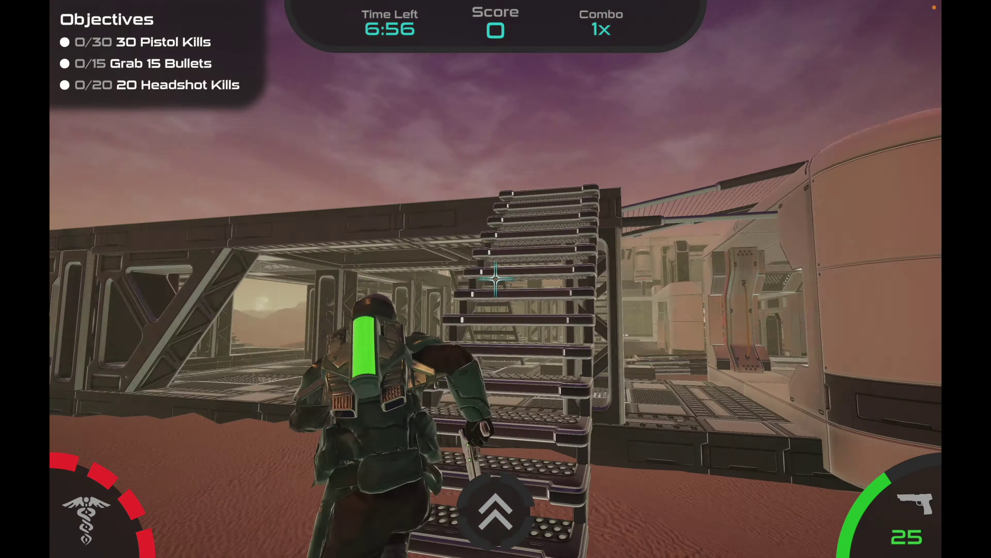
pyautogui.click(495, 278)
pyautogui.press('w')
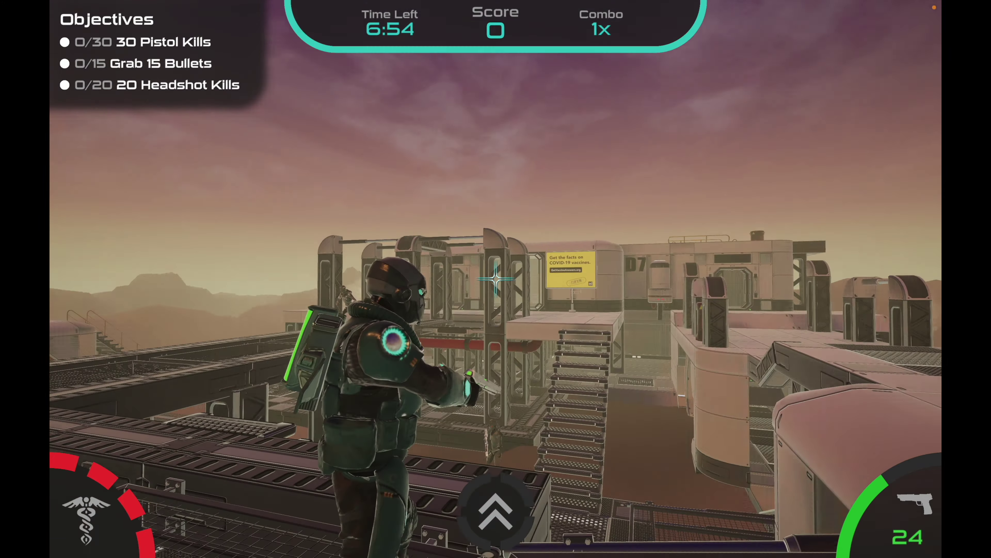
pyautogui.press('w')
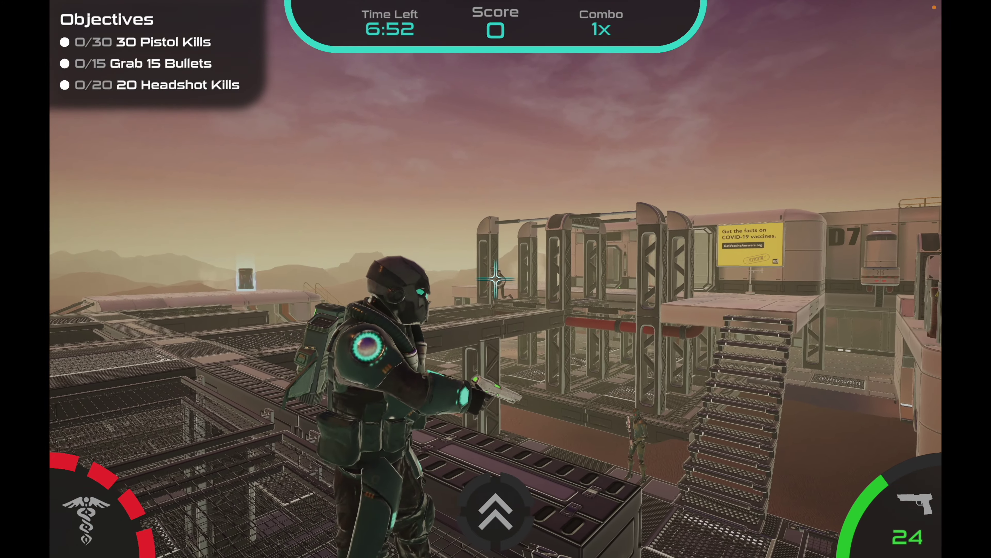
pyautogui.press('w')
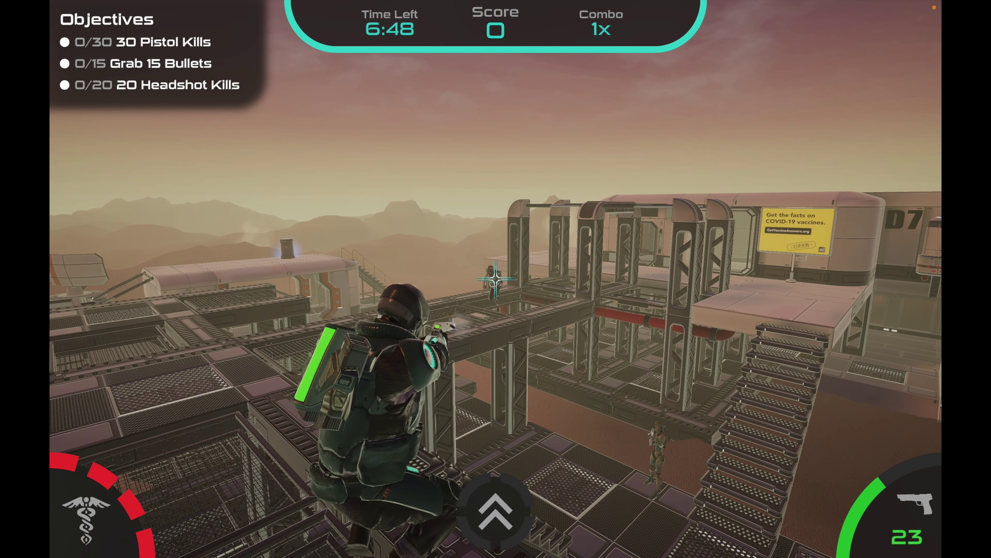
pyautogui.press('w')
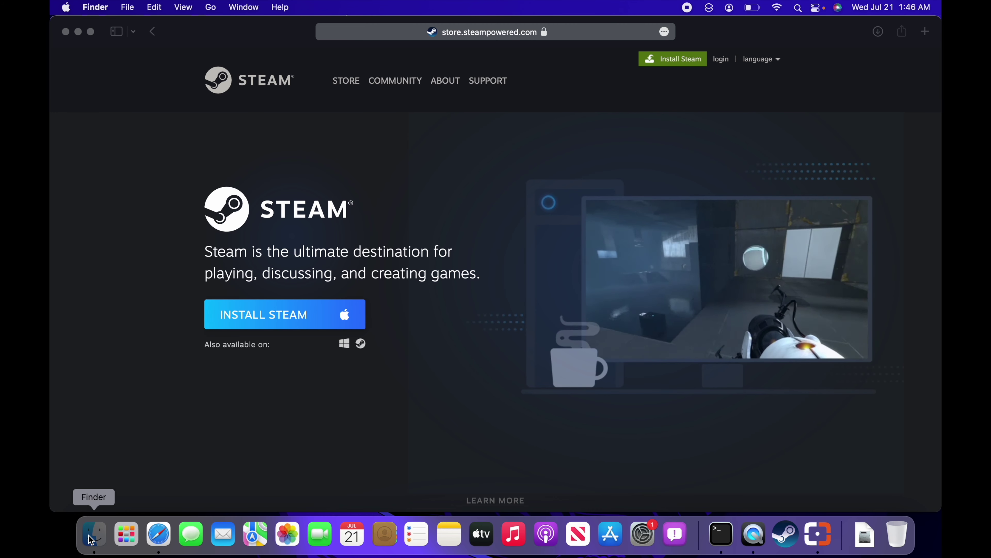
# Move Steam.app from the Applications folder to the Trash.
pyautogui.click(89, 534)
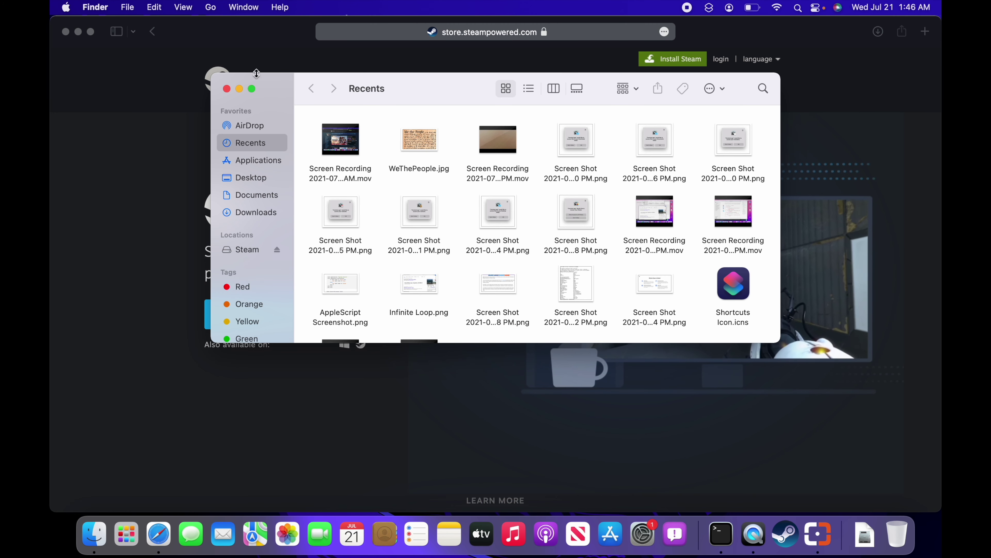
pyautogui.click(251, 161)
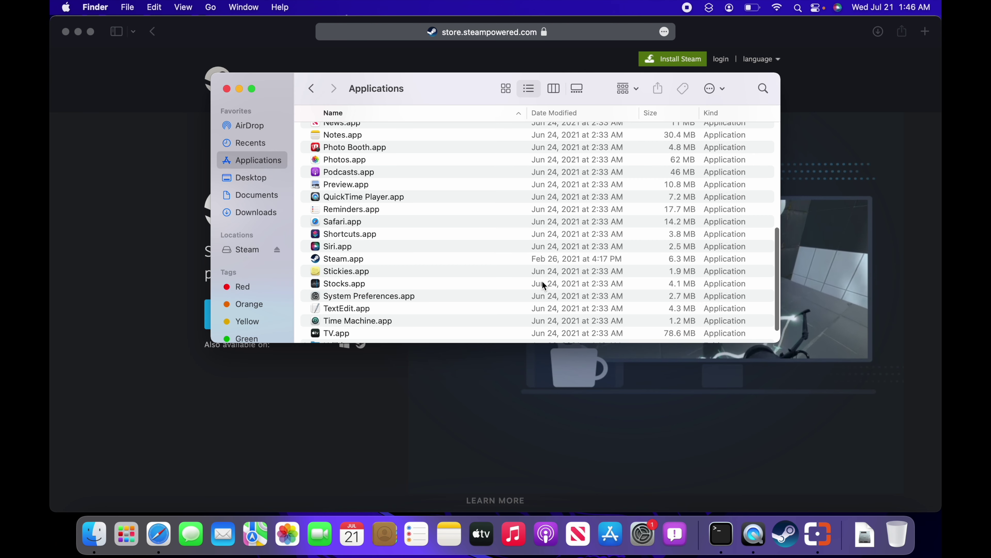
pyautogui.click(338, 261)
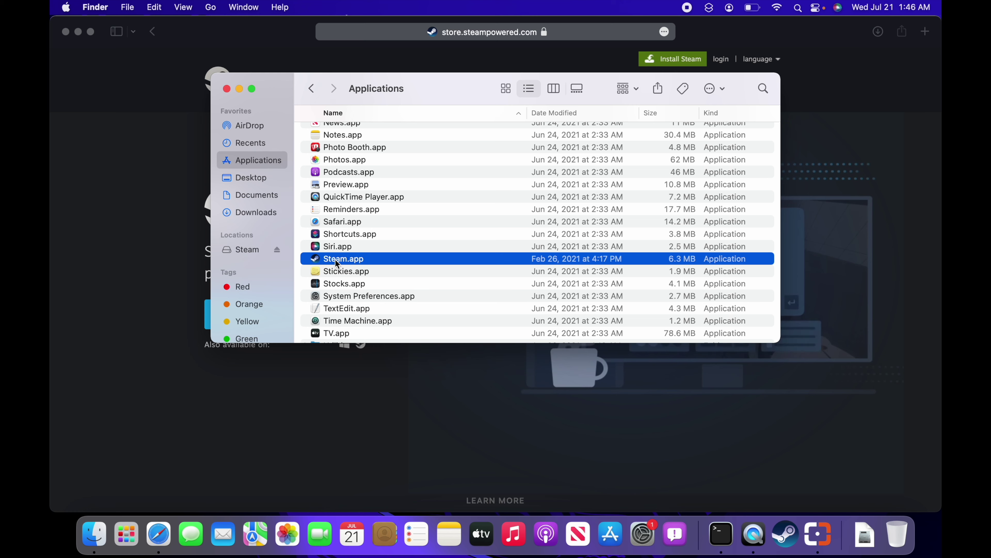
pyautogui.press('super+BackSpace')
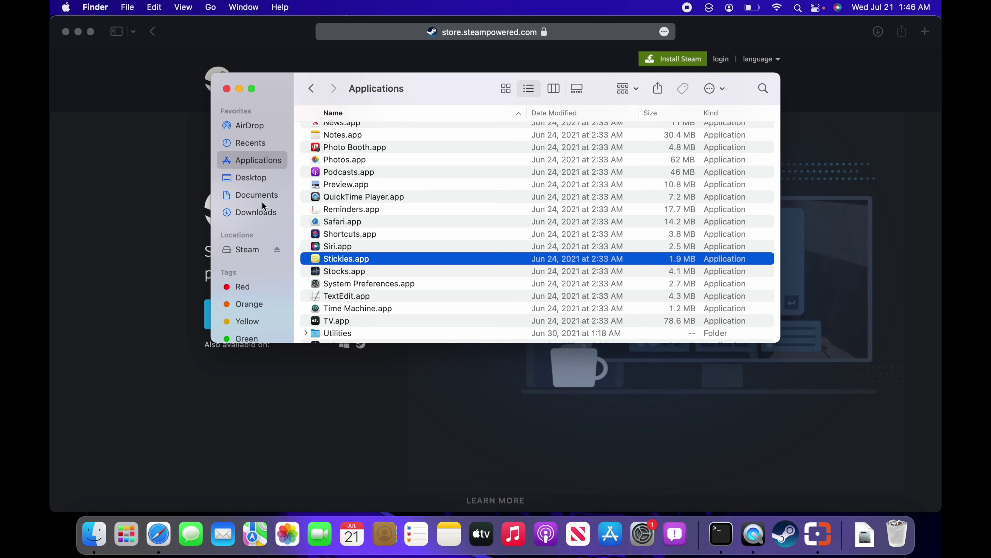
# Go to the hidden user Library and open its Application Support folder.
pyautogui.click(200, 6)
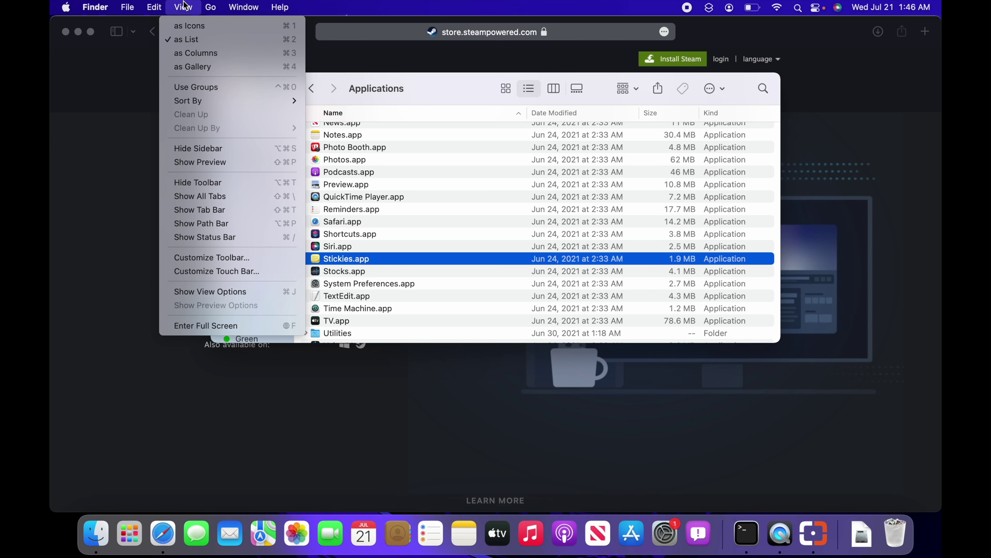
pyautogui.moveTo(214, 5)
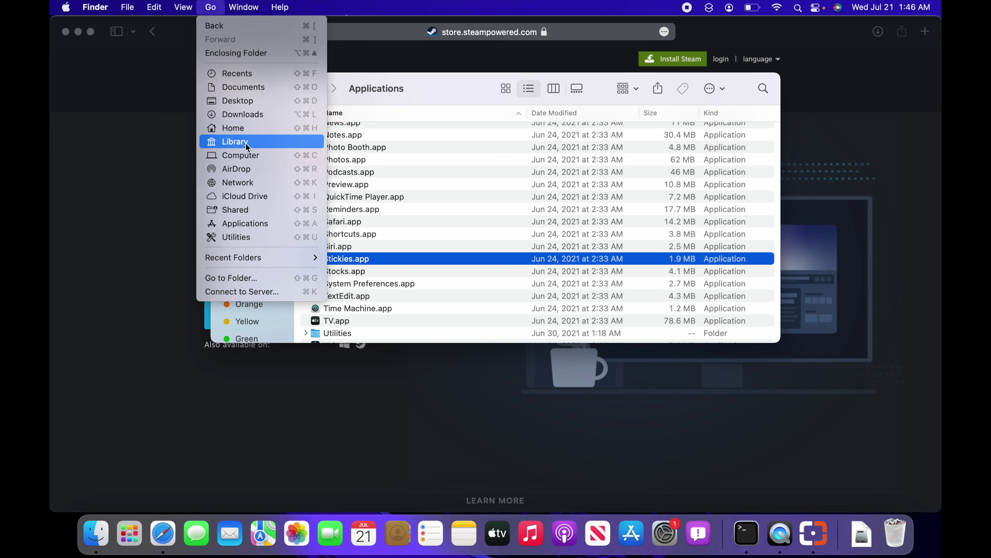
pyautogui.keyDown('alt'); pyautogui.click(248, 144); pyautogui.keyUp('alt')
pyautogui.doubleClick(363, 155)
pyautogui.scroll(-5, 404, 226)
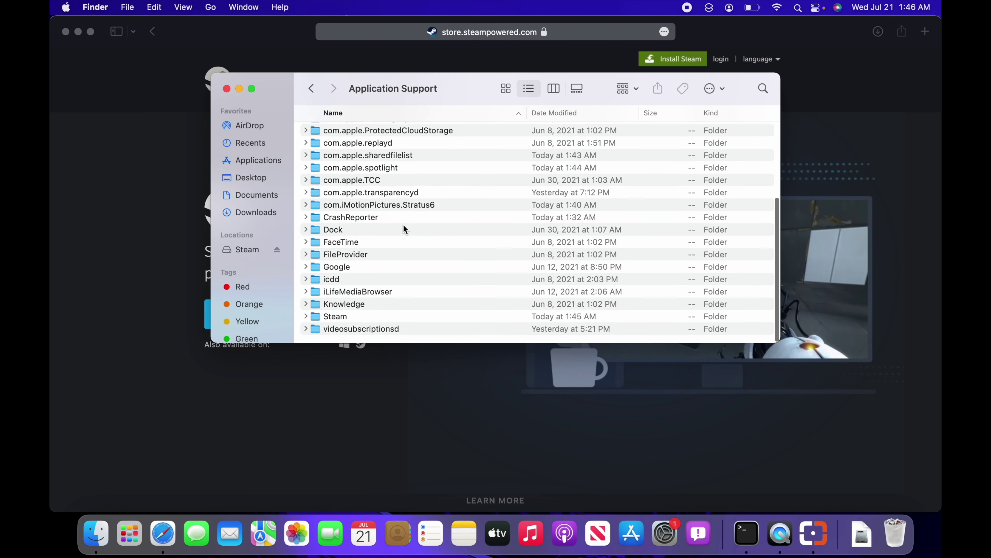
# Check the Steam folder's size in its Get Info window.
pyautogui.click(329, 318)
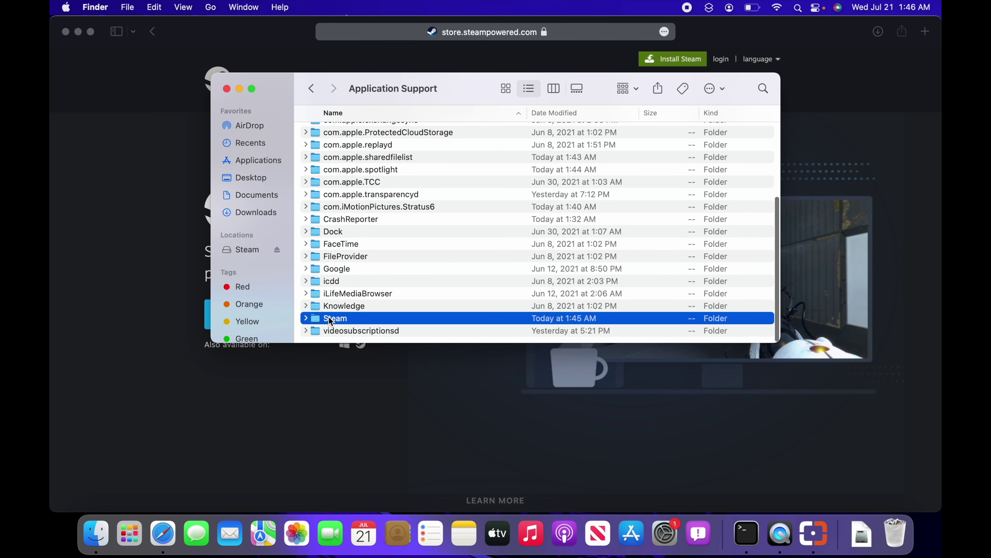
pyautogui.press('super+i')
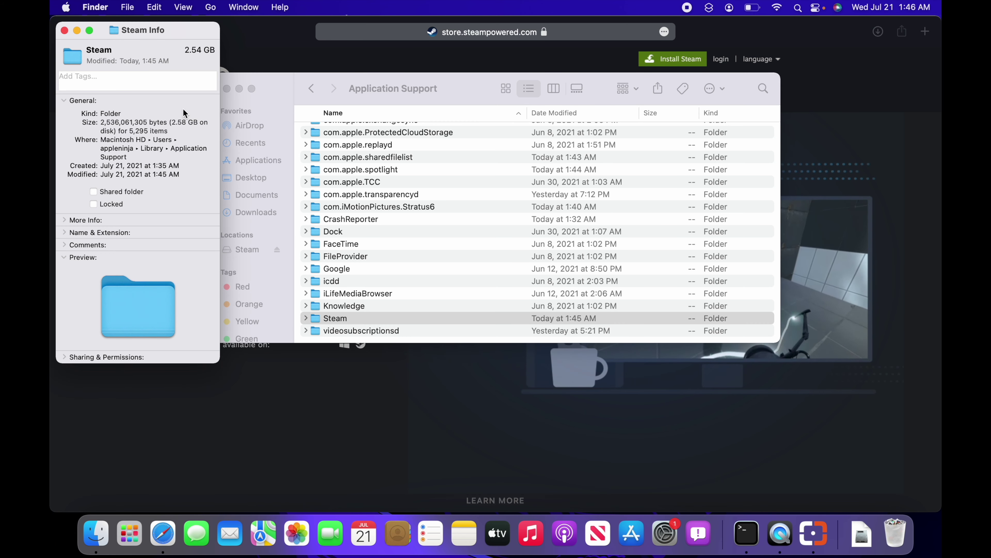
pyautogui.click(65, 31)
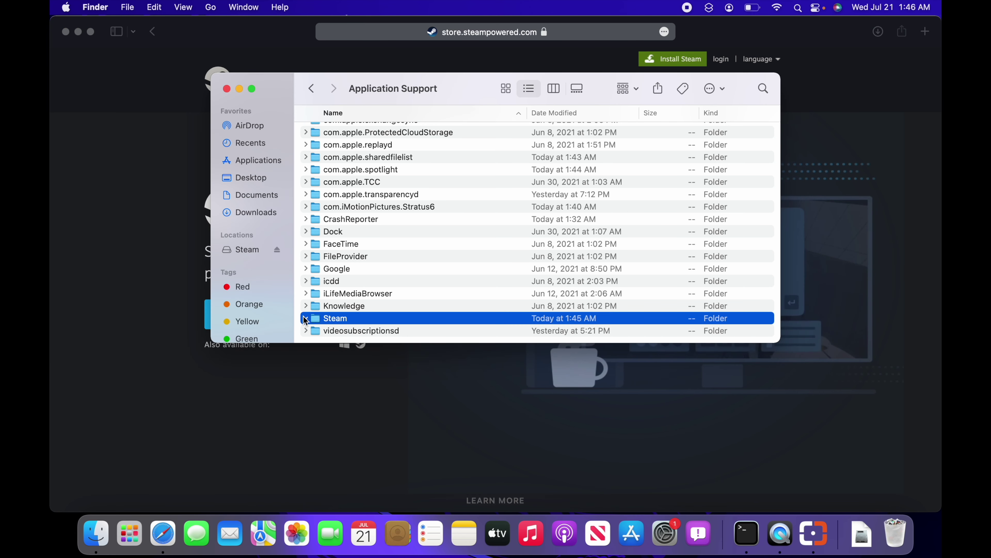
# Expand Steam > steamapps > common to locate the CHRONOSHOT game folder.
pyautogui.click(305, 317)
pyautogui.scroll(-6, 403, 239)
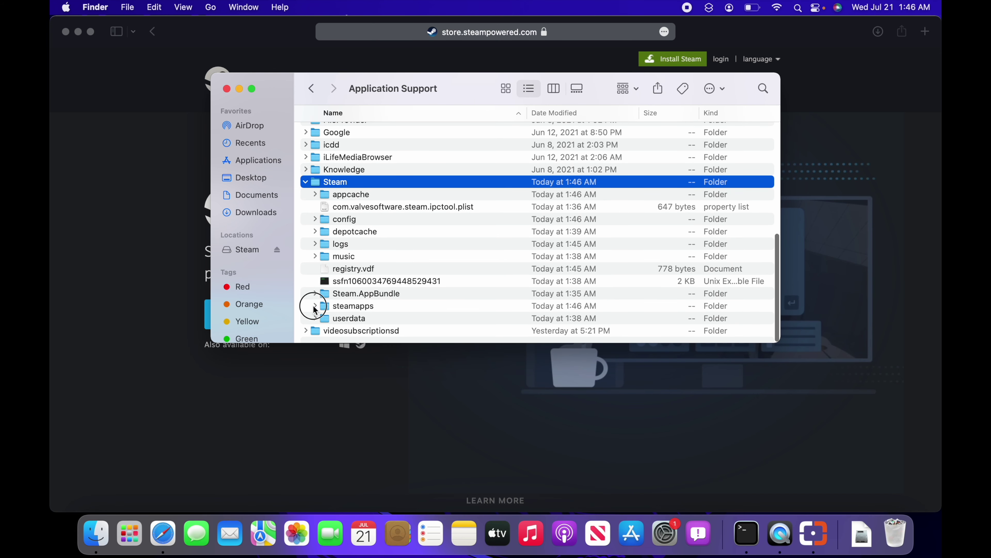
pyautogui.click(315, 309)
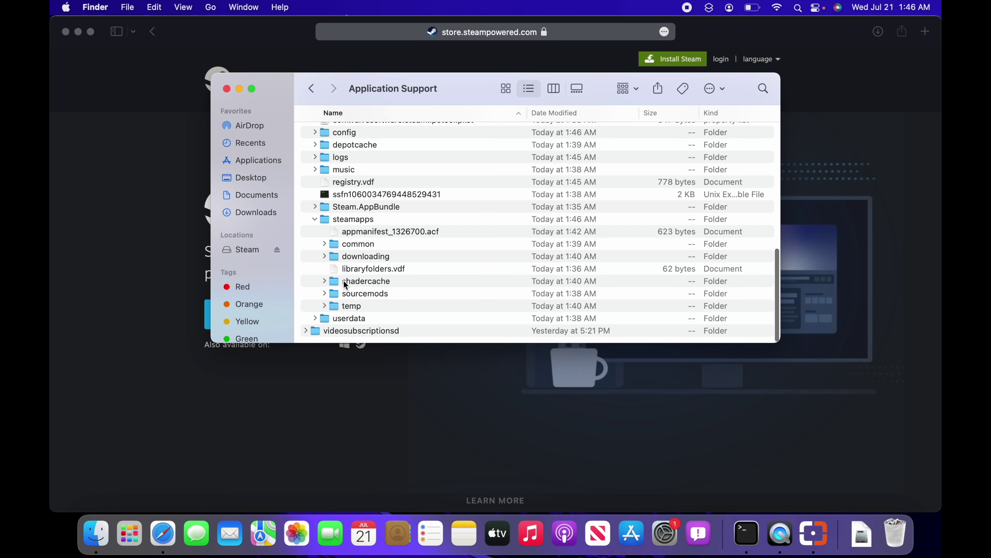
pyautogui.click(324, 244)
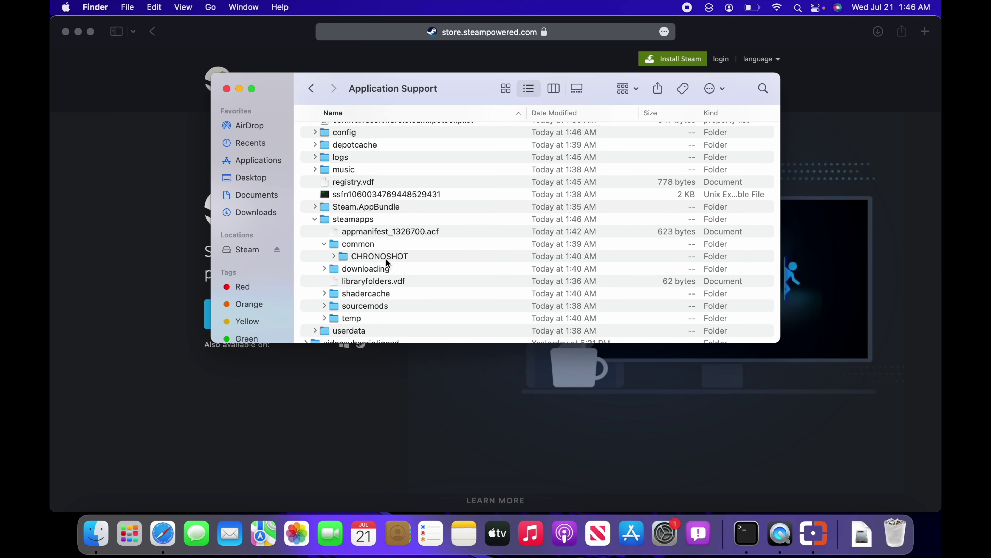
pyautogui.click(389, 258)
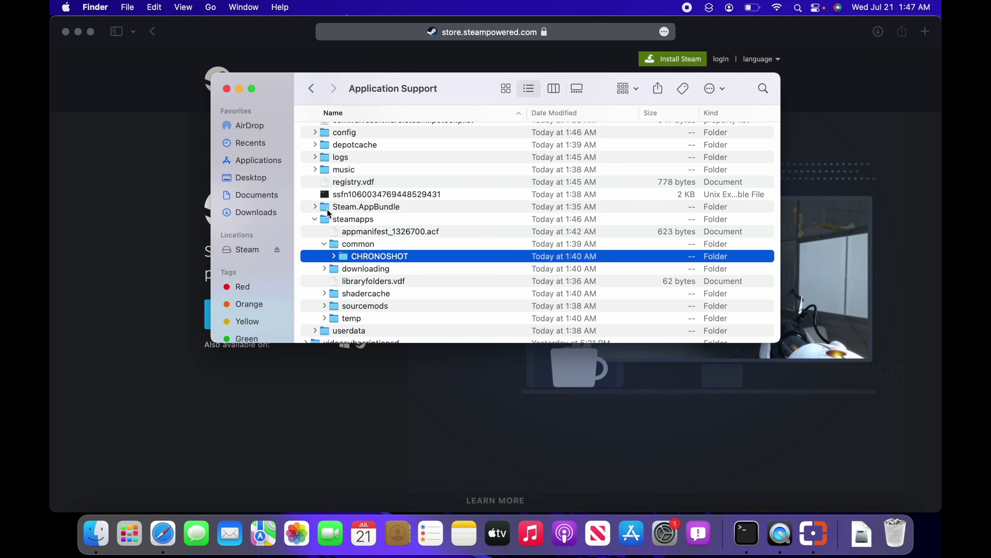
pyautogui.scroll(5, 348, 217)
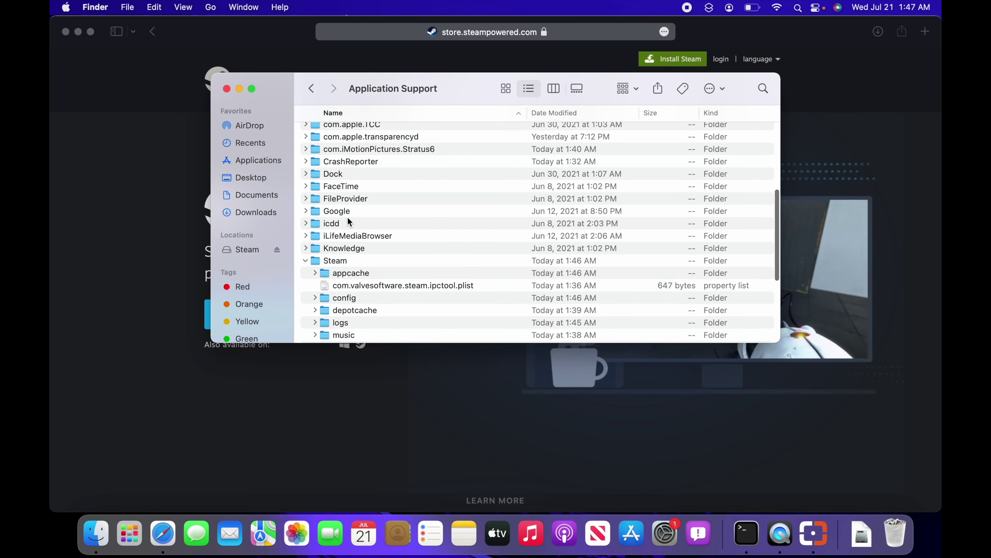
# Move the whole Steam folder from Application Support to the Trash.
pyautogui.click(305, 257)
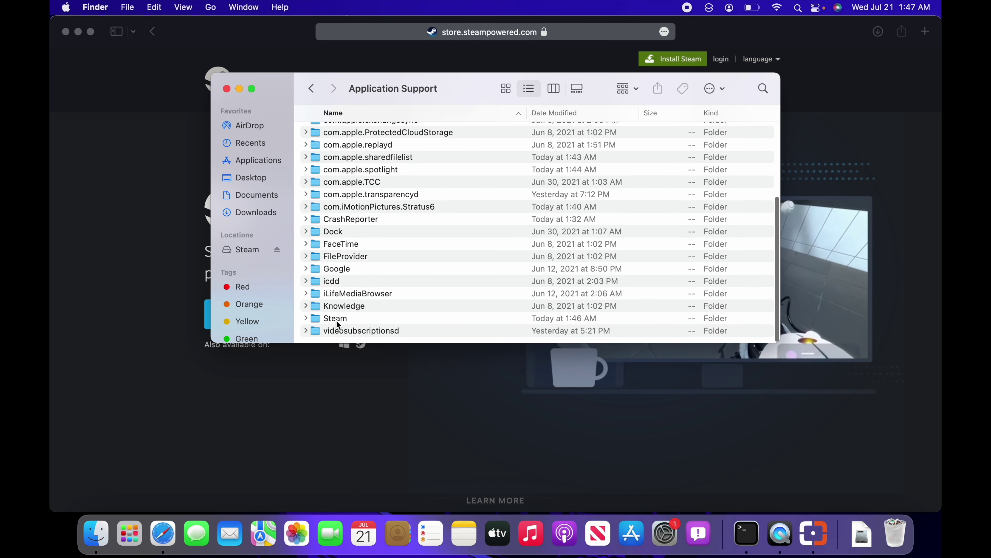
pyautogui.click(338, 321)
pyautogui.press('super+BackSpace')
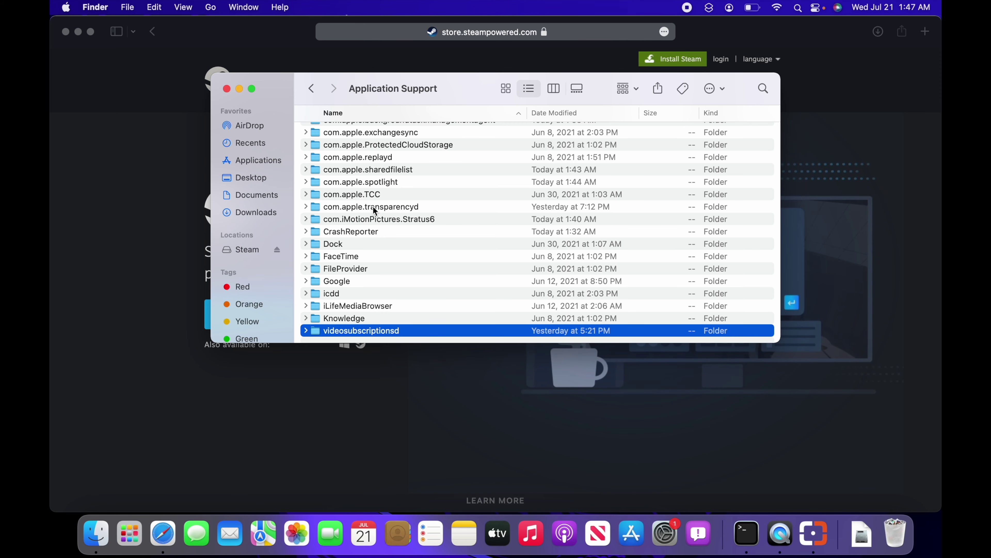
# Trash com.valvesoftware.steam.savedState from Library's Saved Application State folder.
pyautogui.scroll(5, 375, 211)
pyautogui.scroll(-5, 374, 211)
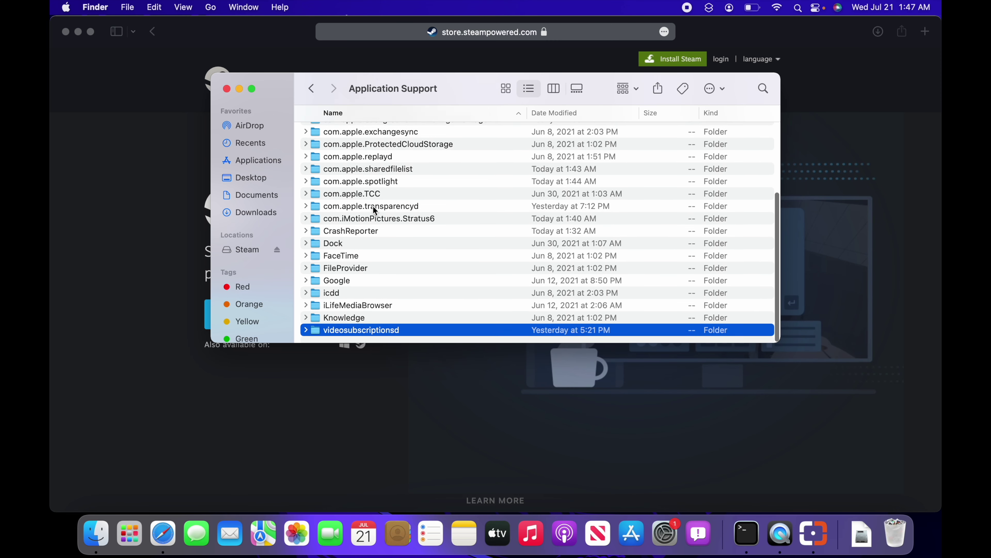
pyautogui.scroll(5, 422, 254)
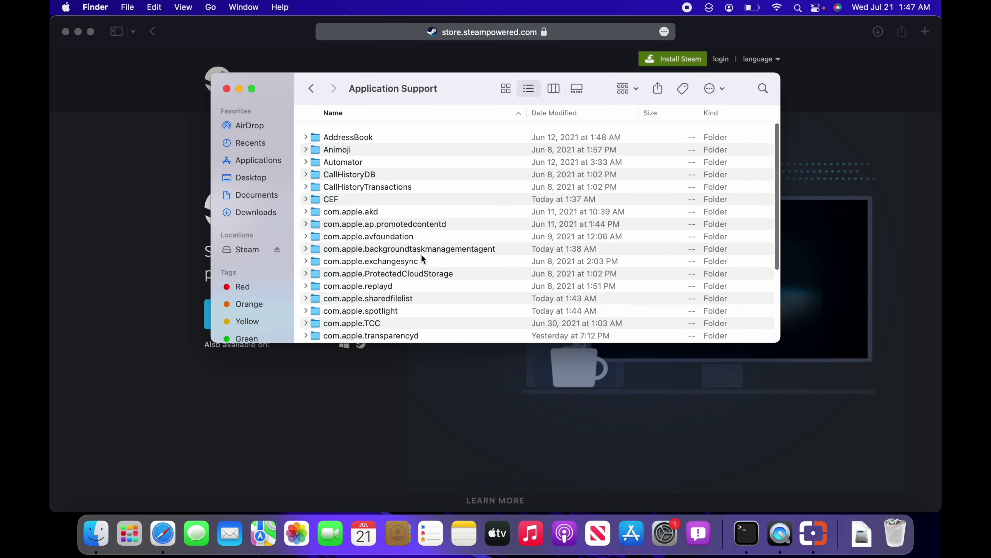
pyautogui.click(312, 89)
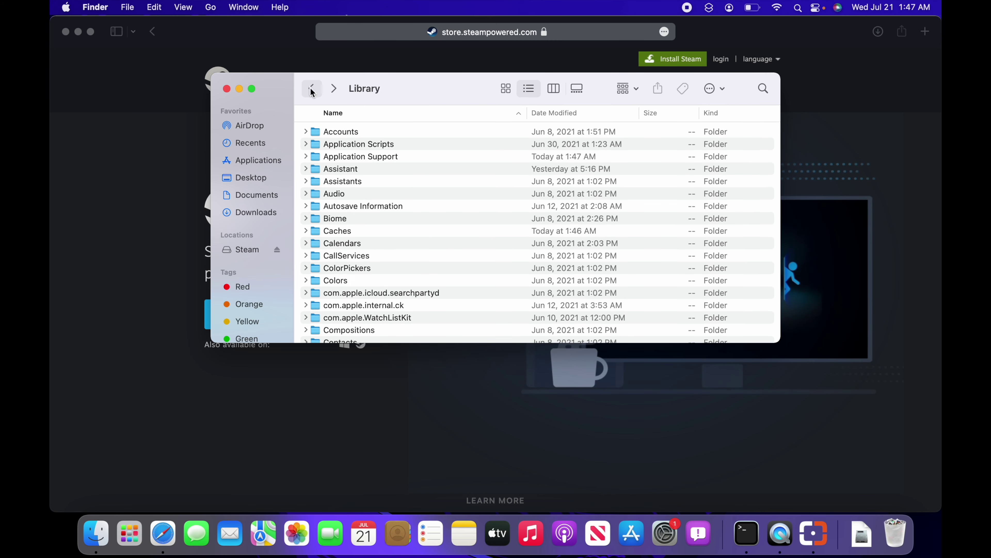
pyautogui.scroll(-15, 347, 218)
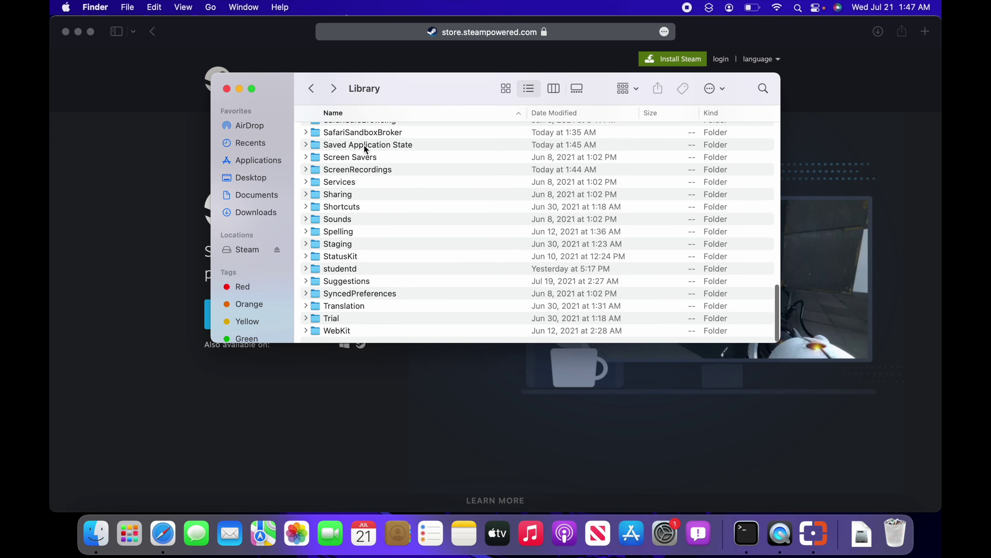
pyautogui.doubleClick(360, 174)
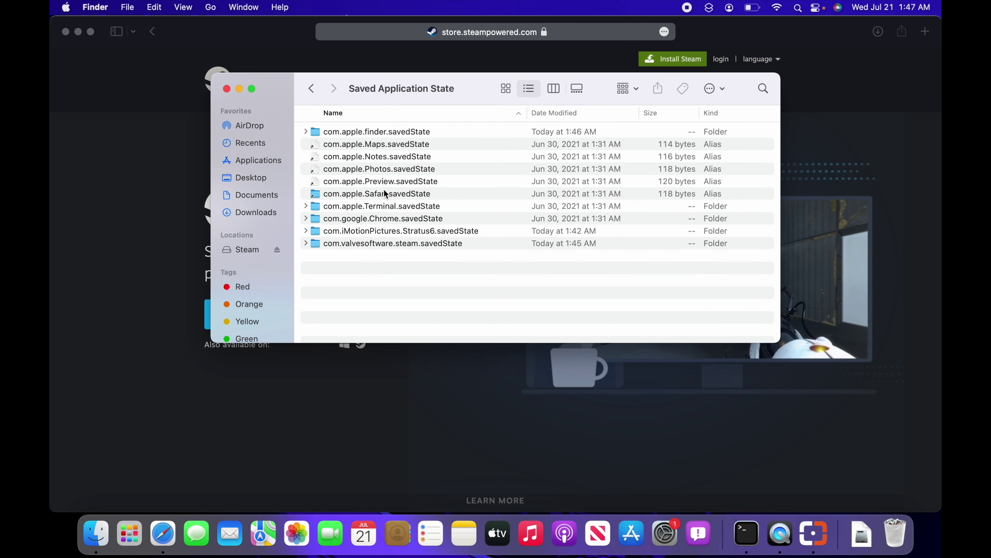
pyautogui.click(408, 243)
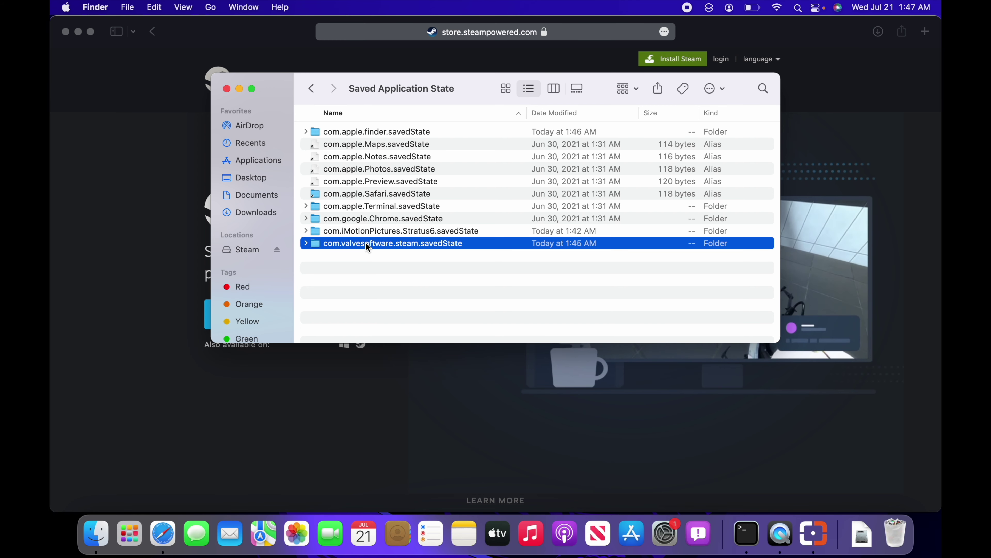
pyautogui.press('super+BackSpace')
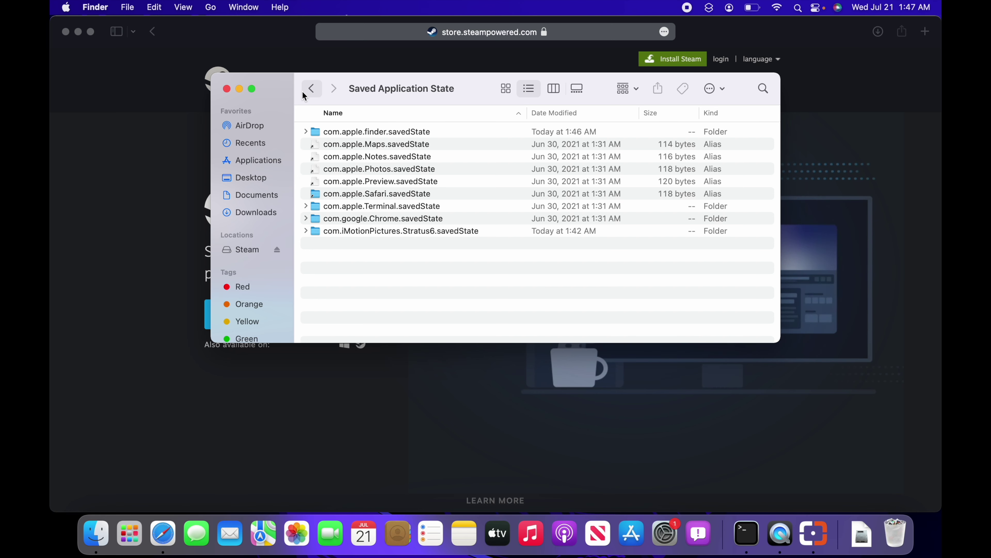
# Trash com.valvesoftware.steam.helper.plist from Library's Preferences folder, then return to Library.
pyautogui.click(312, 89)
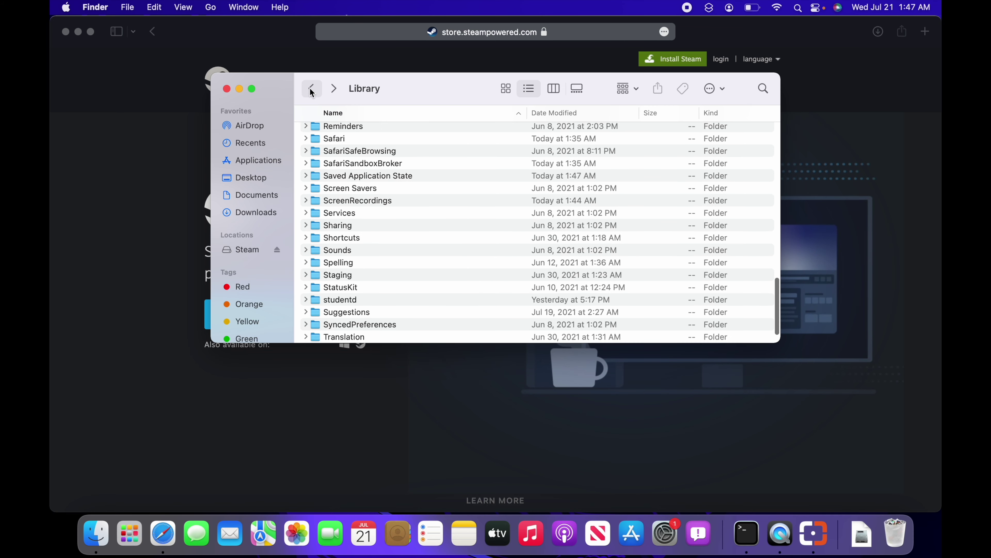
pyautogui.scroll(15, 382, 291)
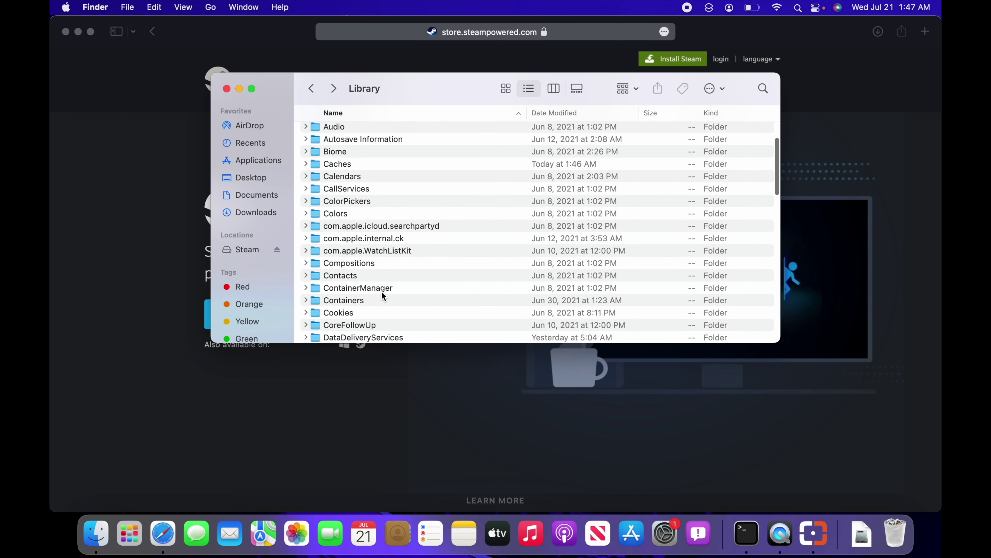
pyautogui.scroll(-15, 382, 292)
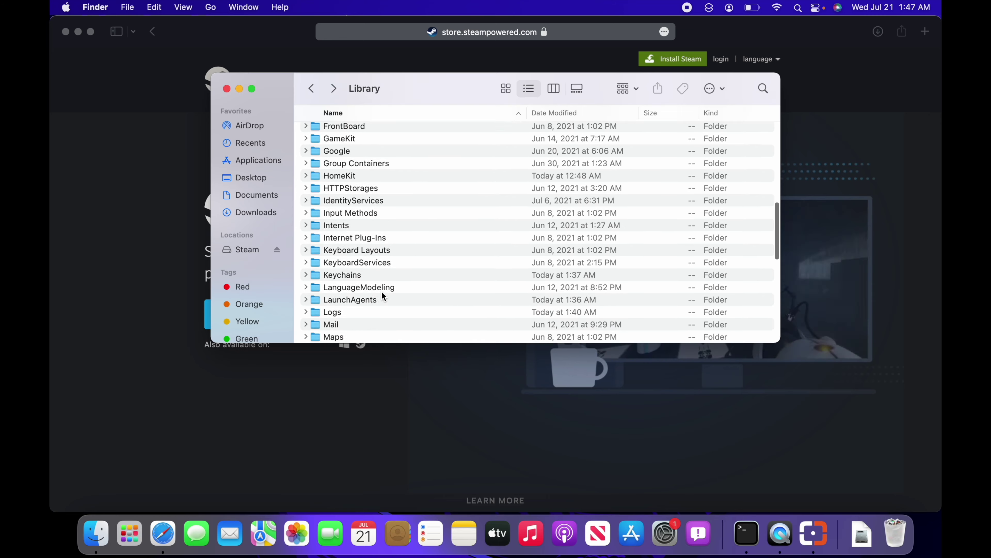
pyautogui.scroll(-3, 382, 296)
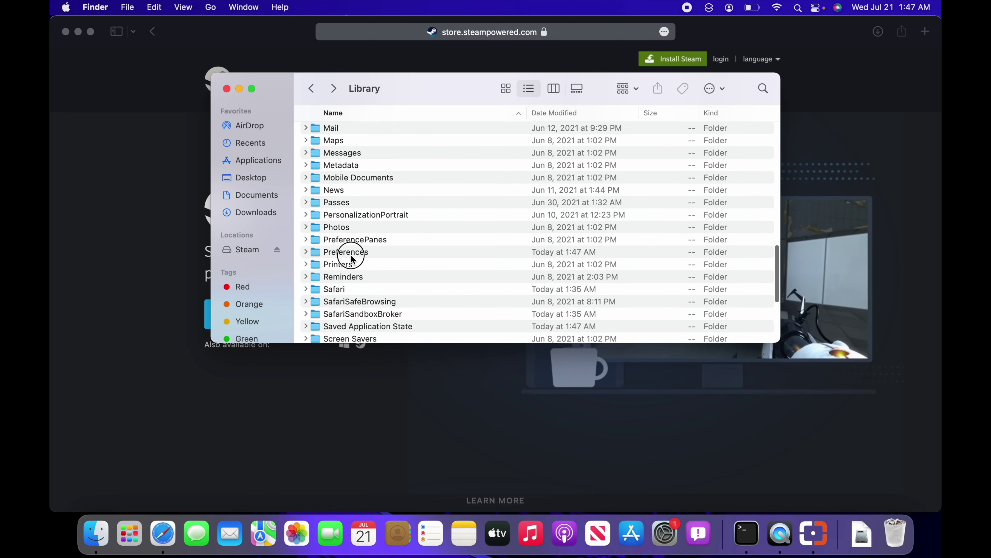
pyautogui.doubleClick(351, 252)
pyautogui.scroll(-20, 418, 221)
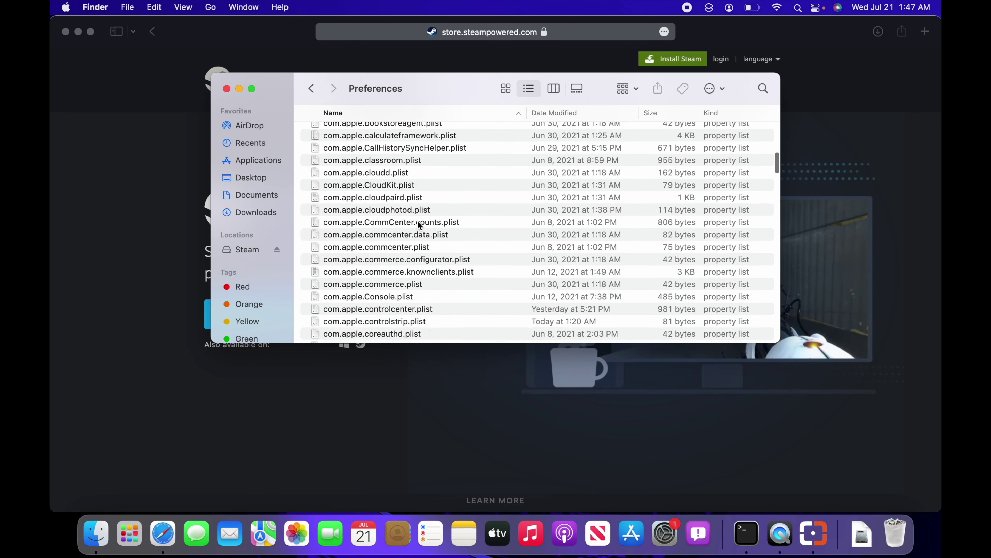
pyautogui.scroll(-5, 418, 220)
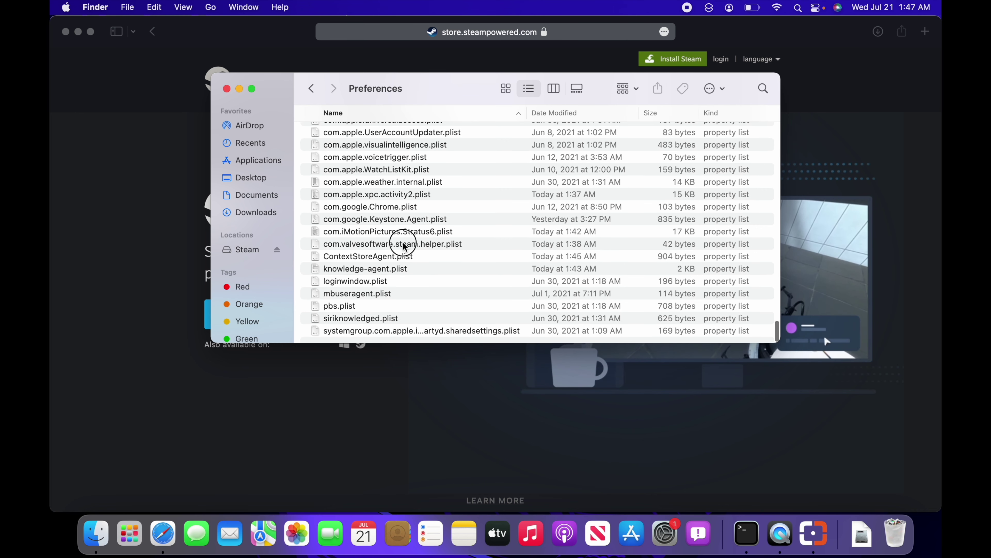
pyautogui.click(416, 245)
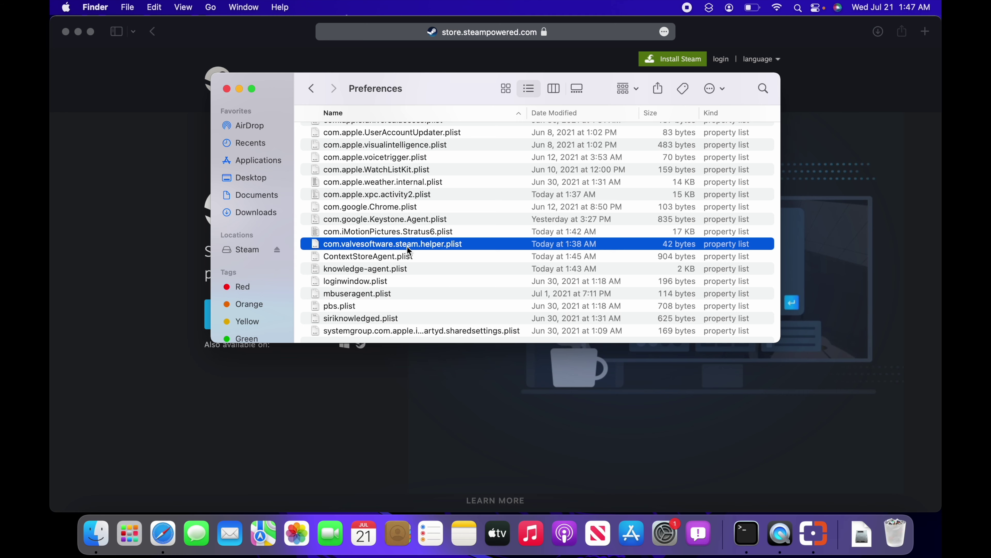
pyautogui.press('super+BackSpace')
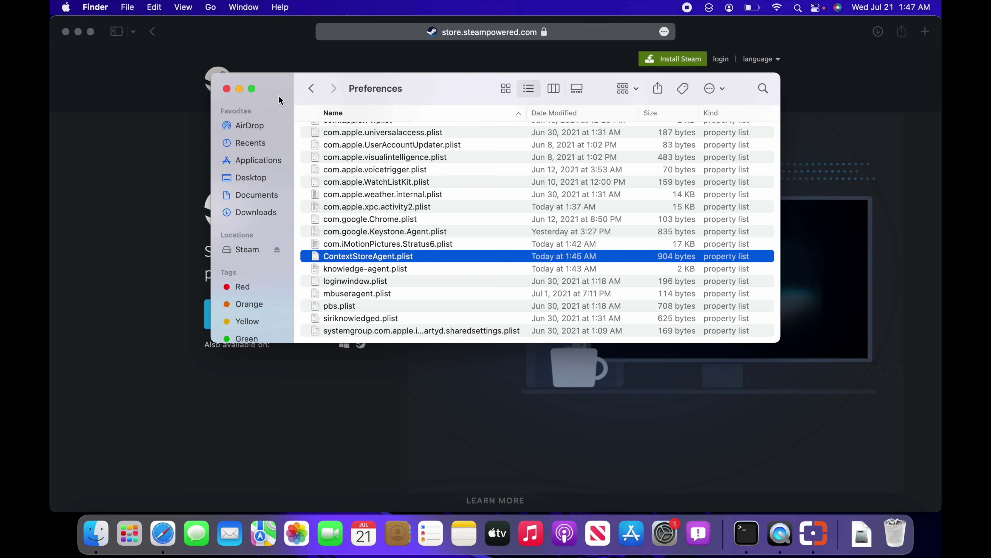
pyautogui.click(311, 90)
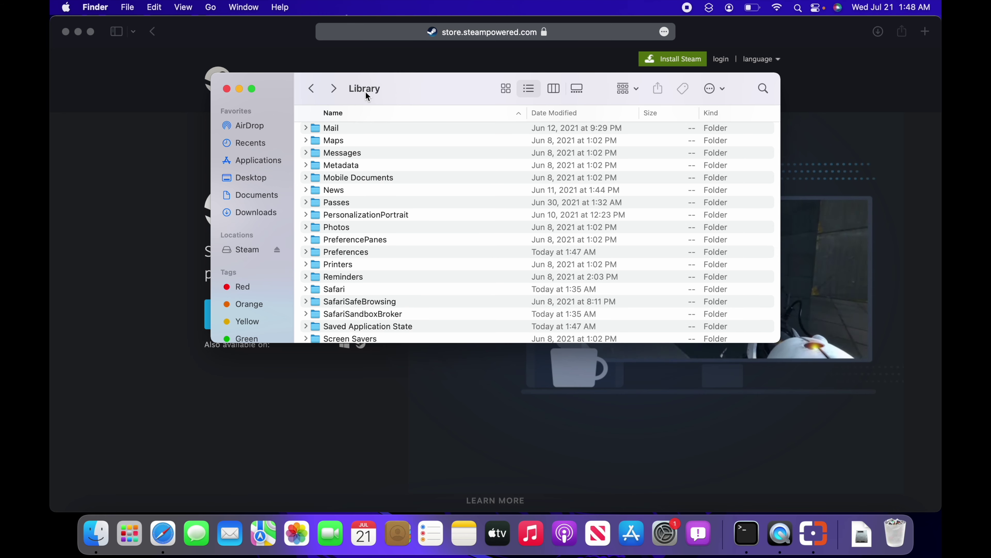
# Trash com.valvesoftware.steamclean.plist from Library's LaunchAgents folder.
pyautogui.scroll(10, 365, 168)
pyautogui.scroll(-10, 364, 169)
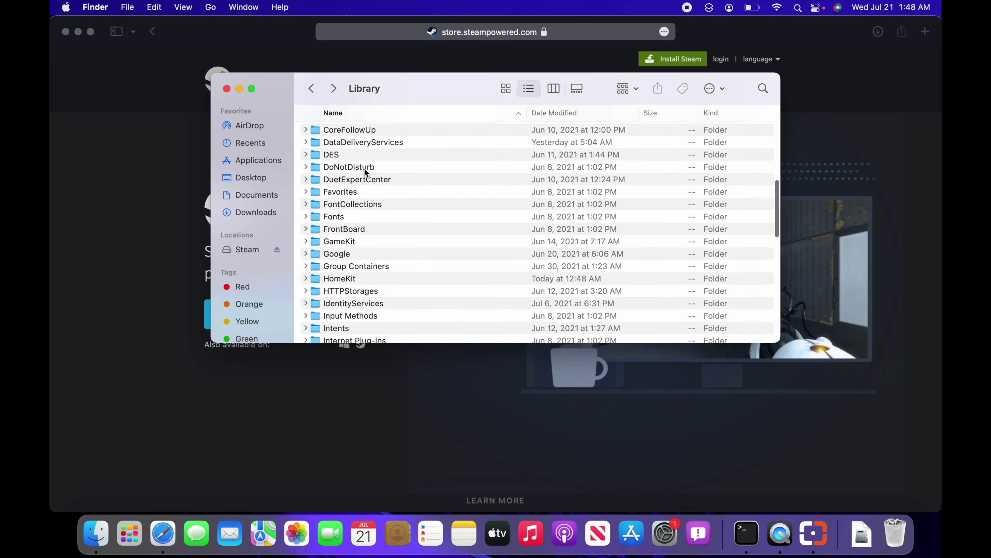
pyautogui.scroll(-5, 364, 168)
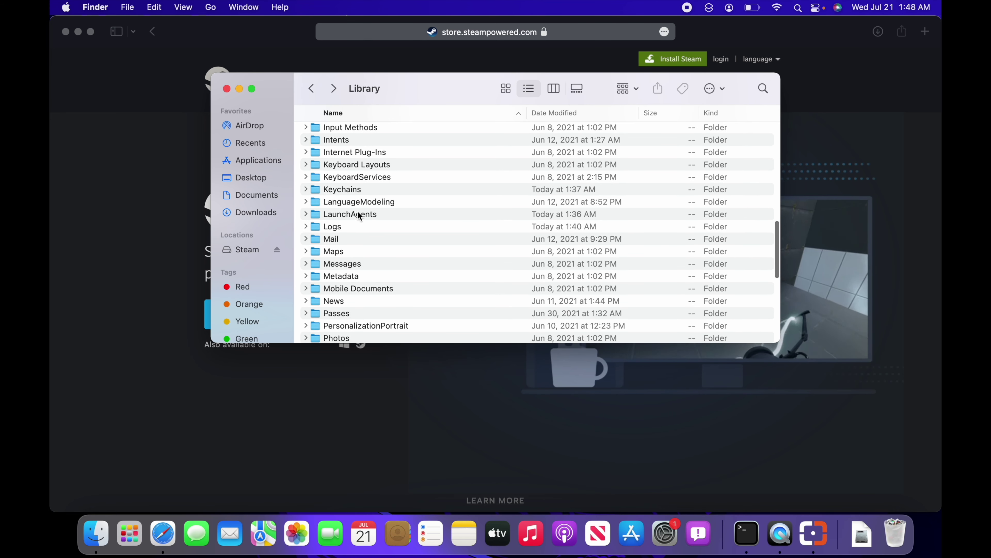
pyautogui.doubleClick(358, 214)
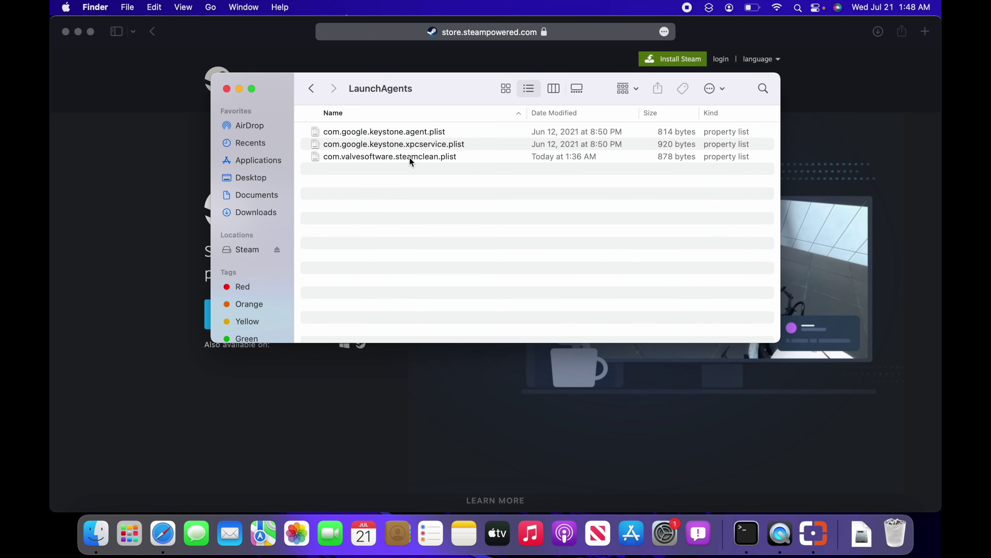
pyautogui.click(402, 157)
pyautogui.press('super+BackSpace')
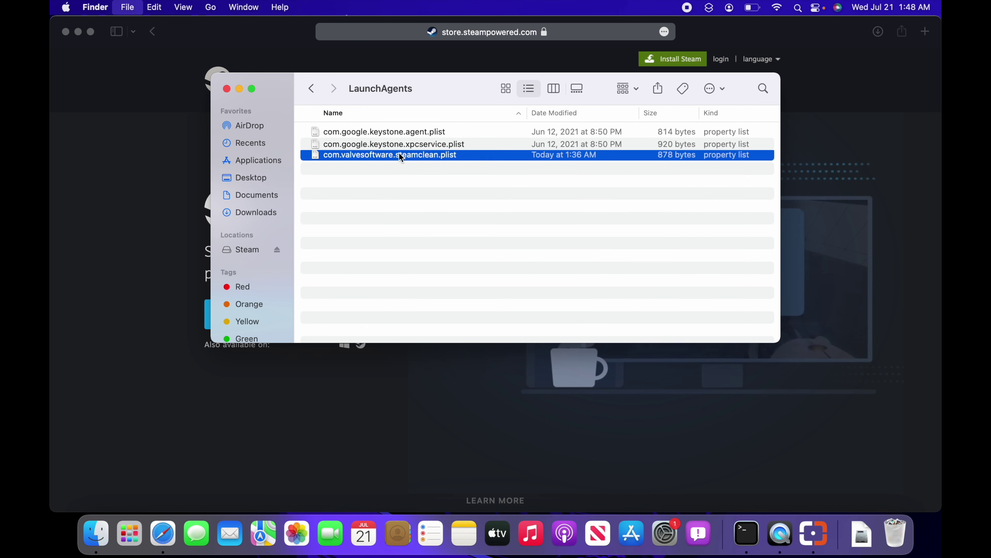
# Permanently empty the Trash from the Dock and close the Finder window.
pyautogui.rightClick(895, 536)
pyautogui.click(905, 493)
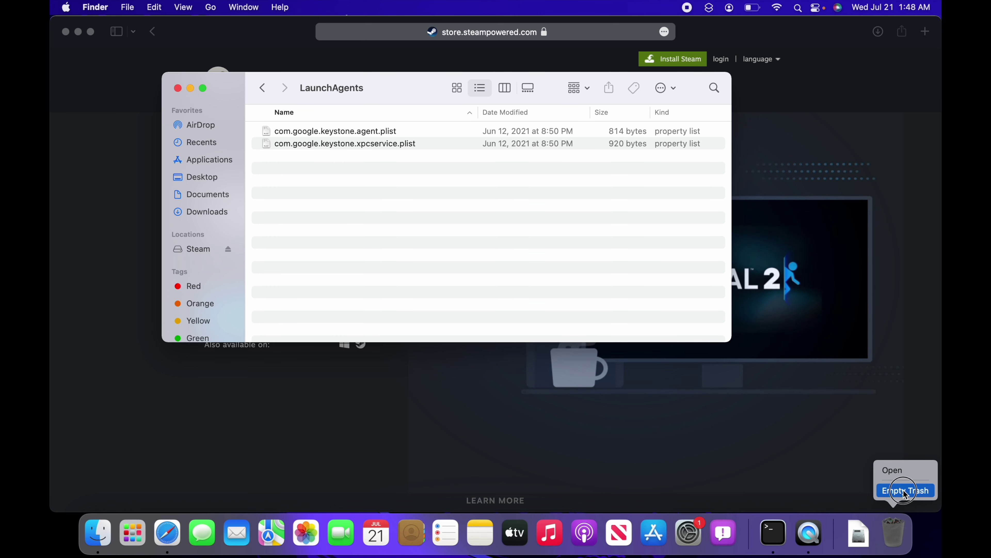
pyautogui.click(905, 493)
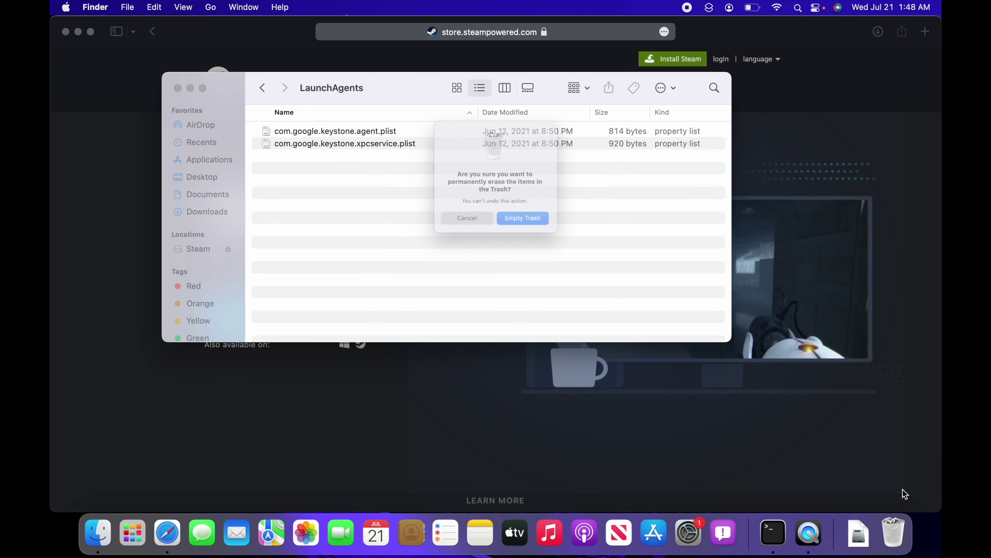
pyautogui.click(537, 239)
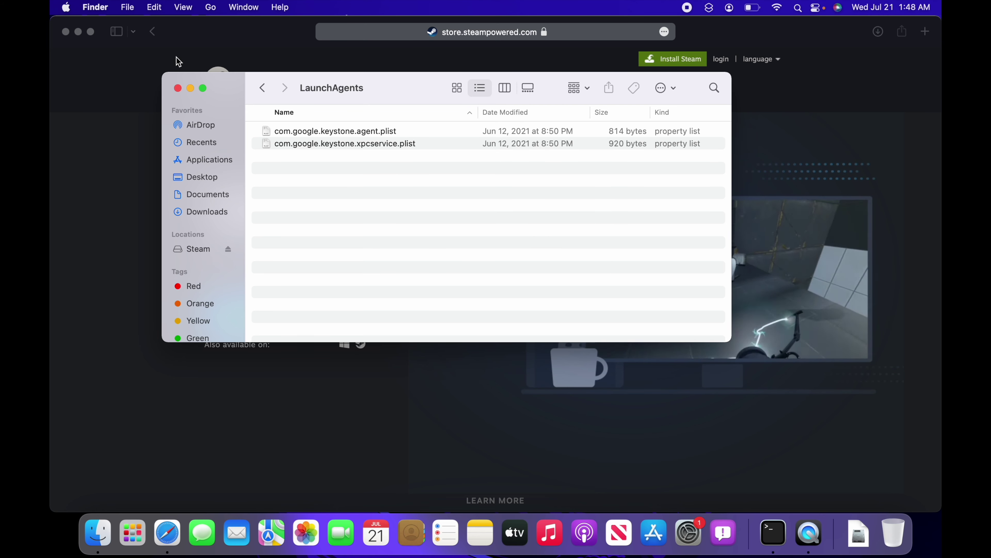
pyautogui.click(177, 88)
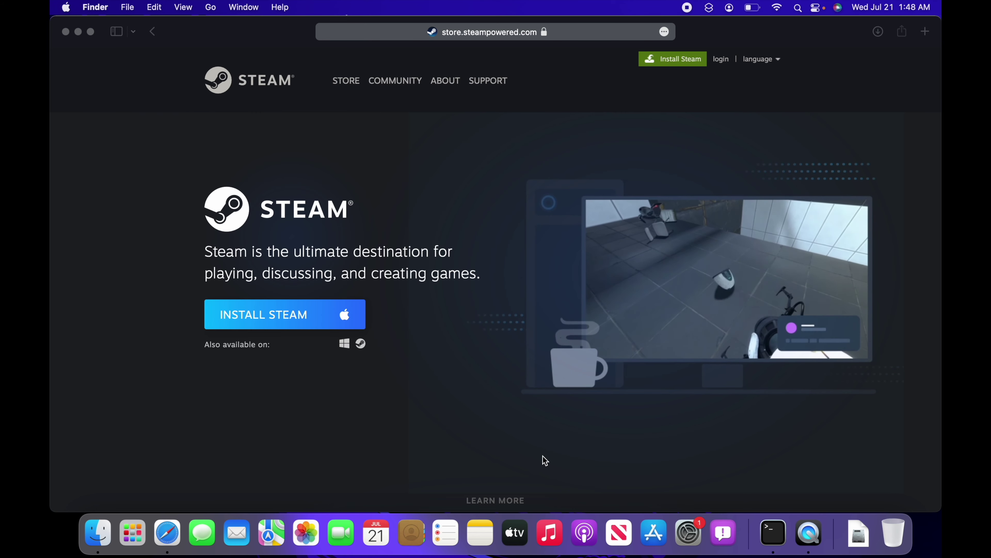